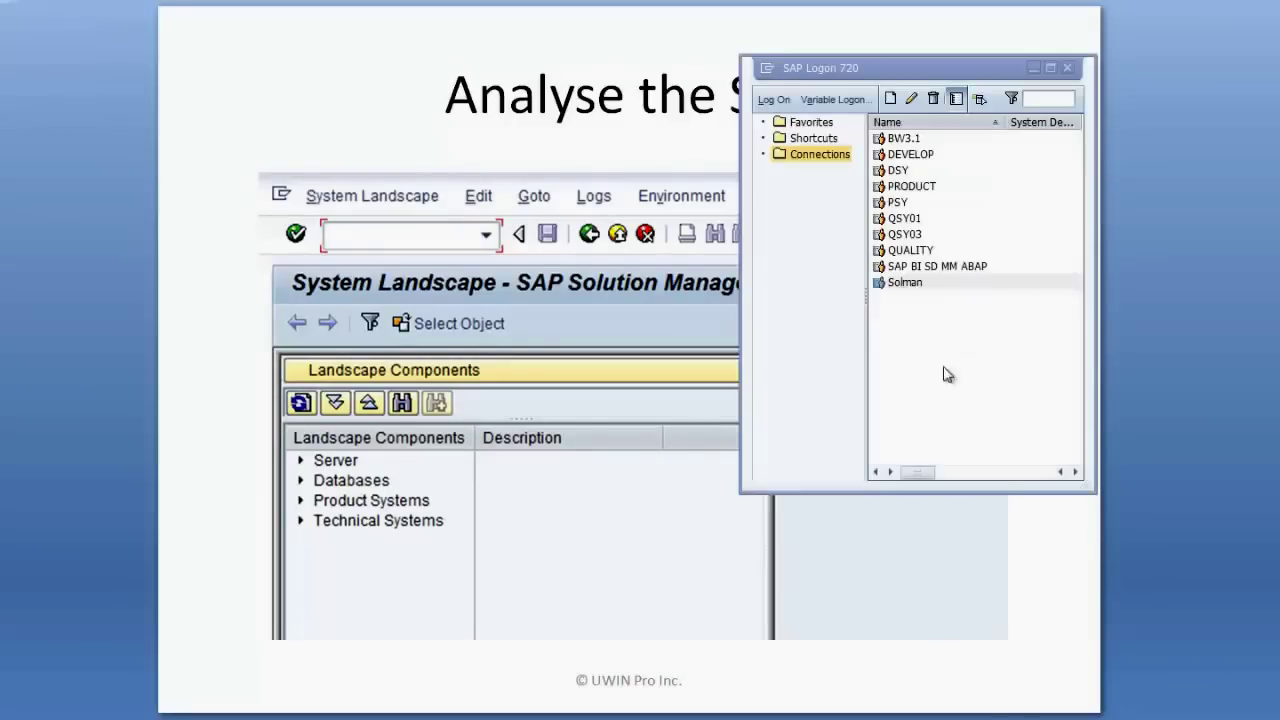
Log on to the Solman system and open the system landscape with transaction SMSY.
left_click(908, 284)
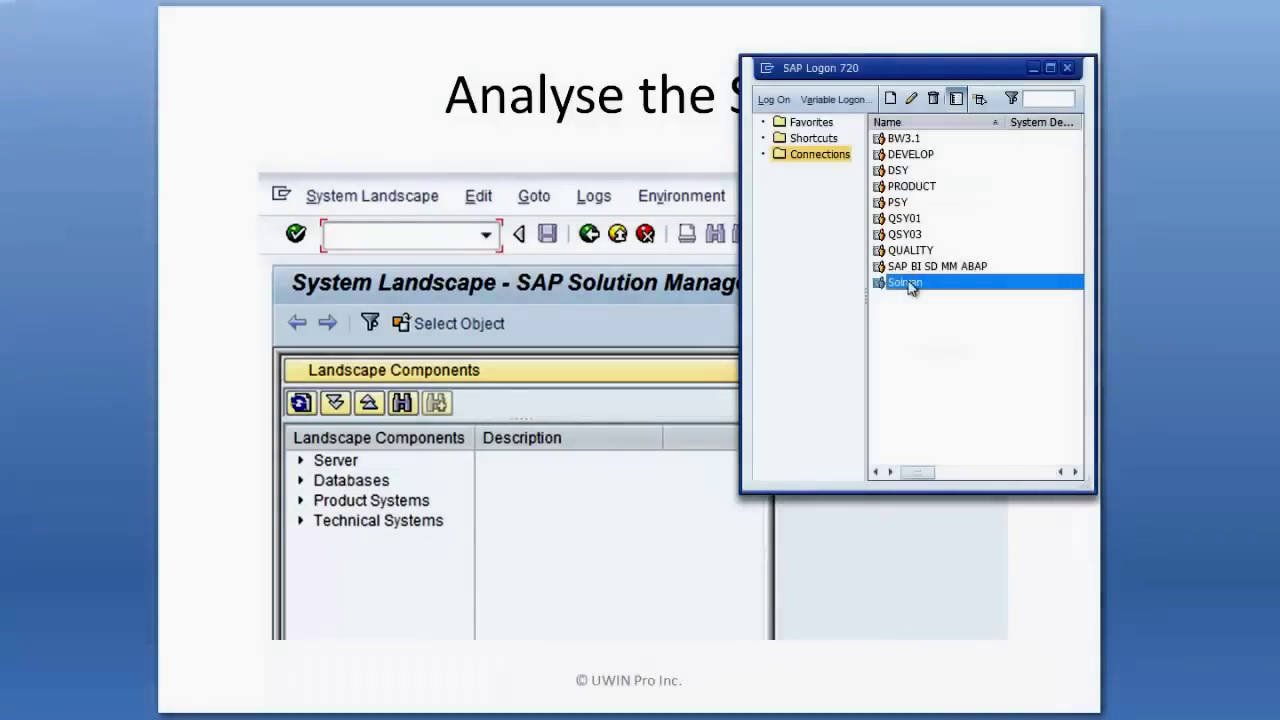
double_click(908, 284)
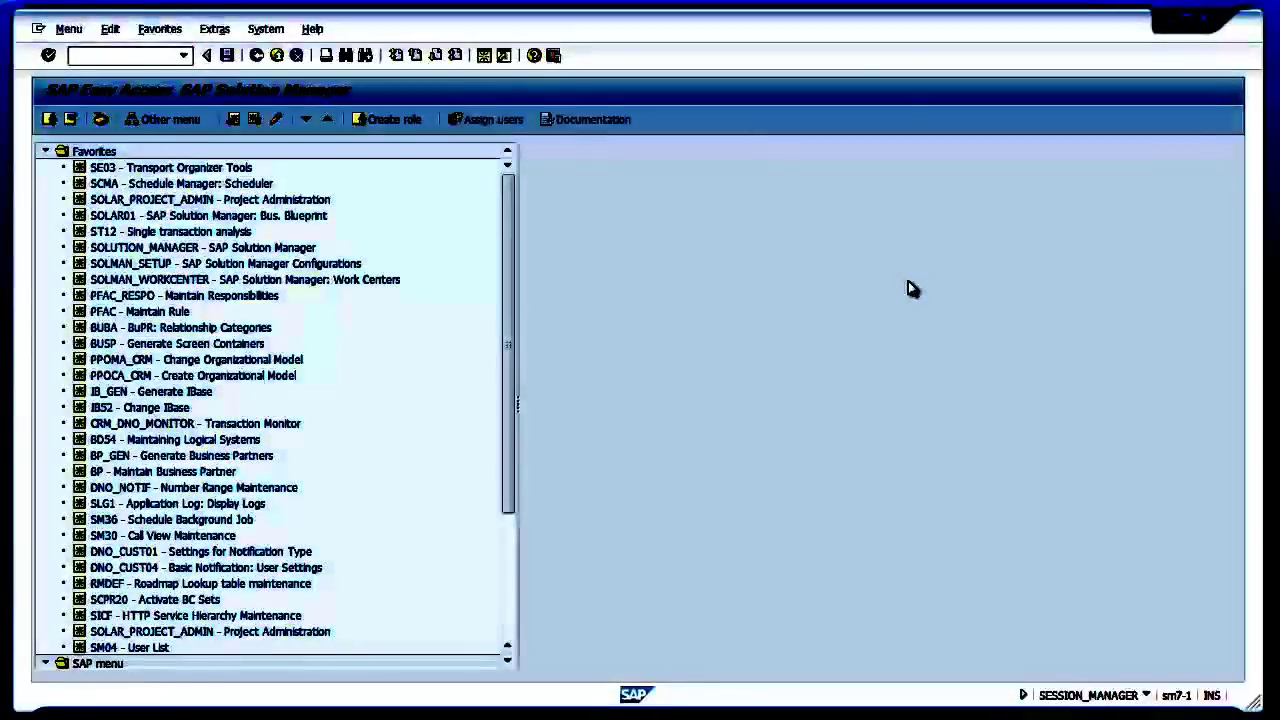
type("smsy")
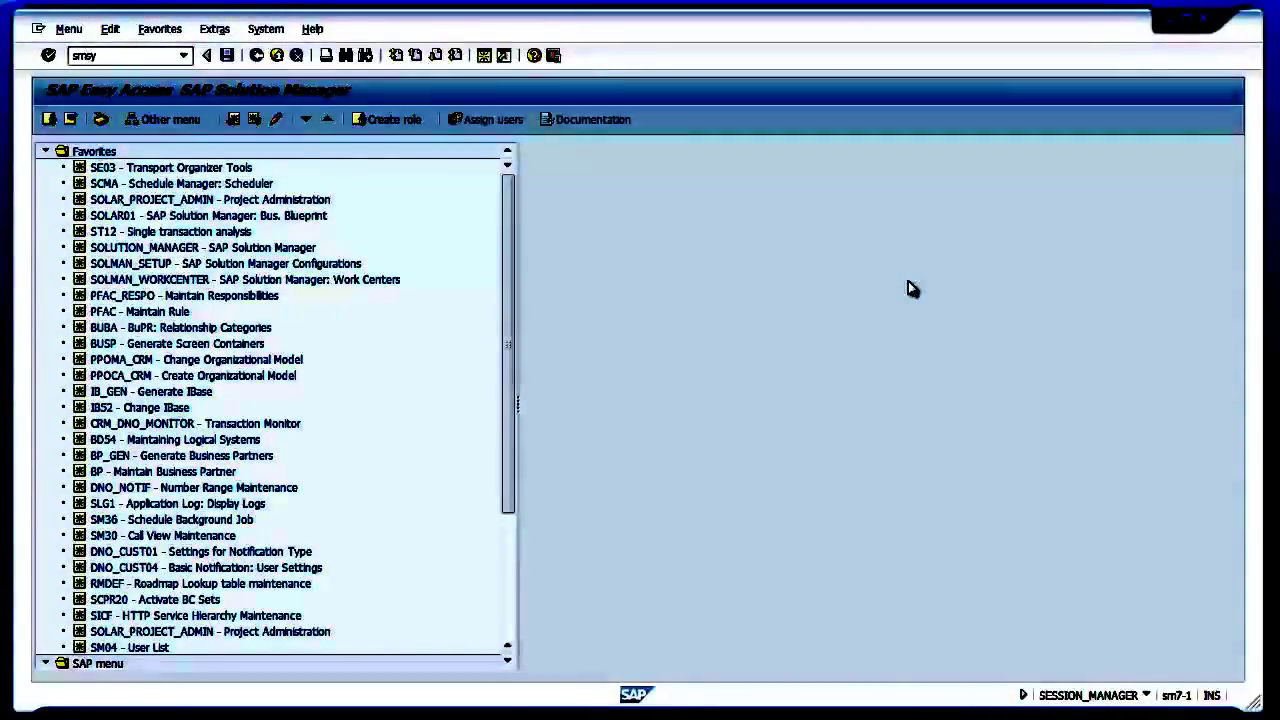
key("Return")
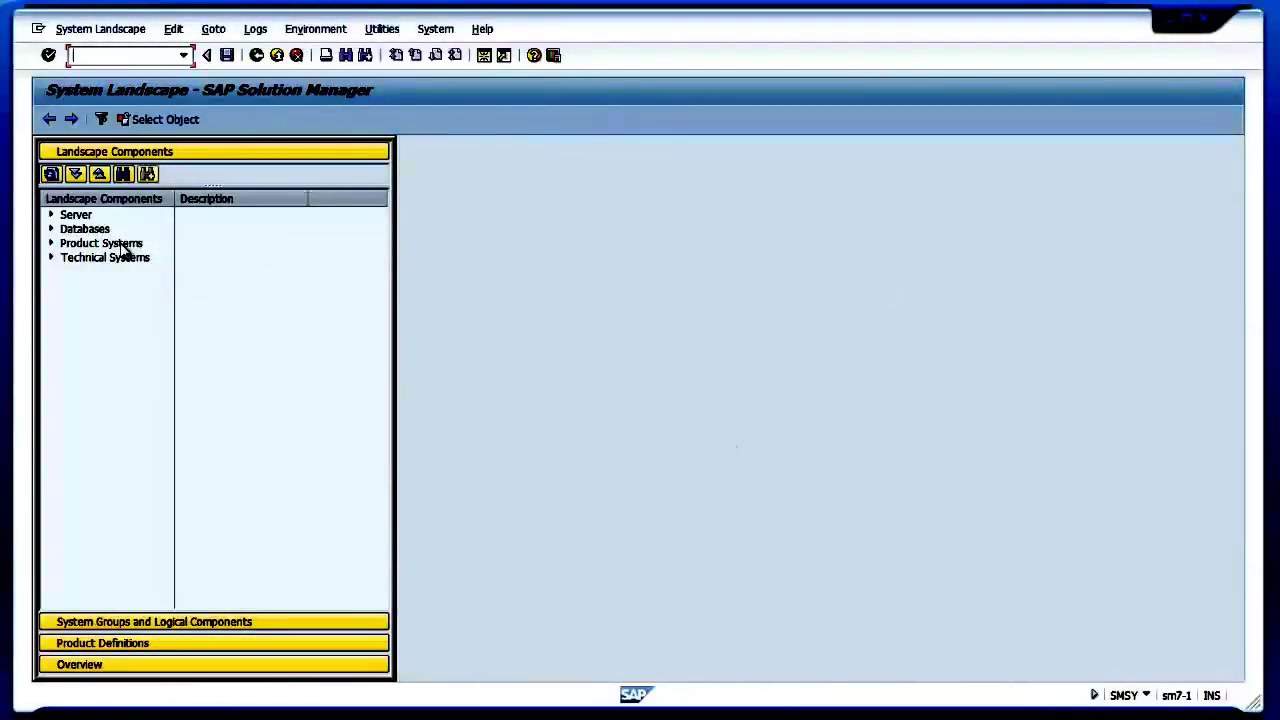
Expand the Server, Databases and Product Systems branches of the landscape components, including SAP ECC.
left_click(50, 214)
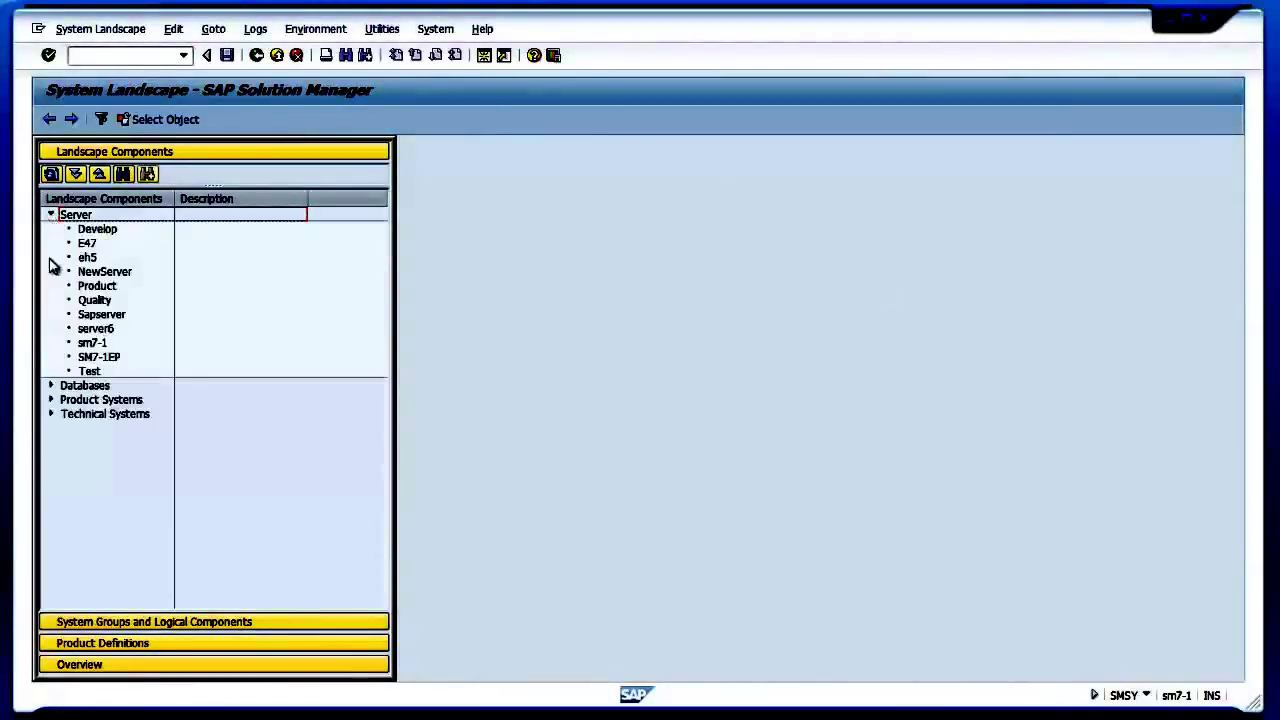
left_click(50, 386)
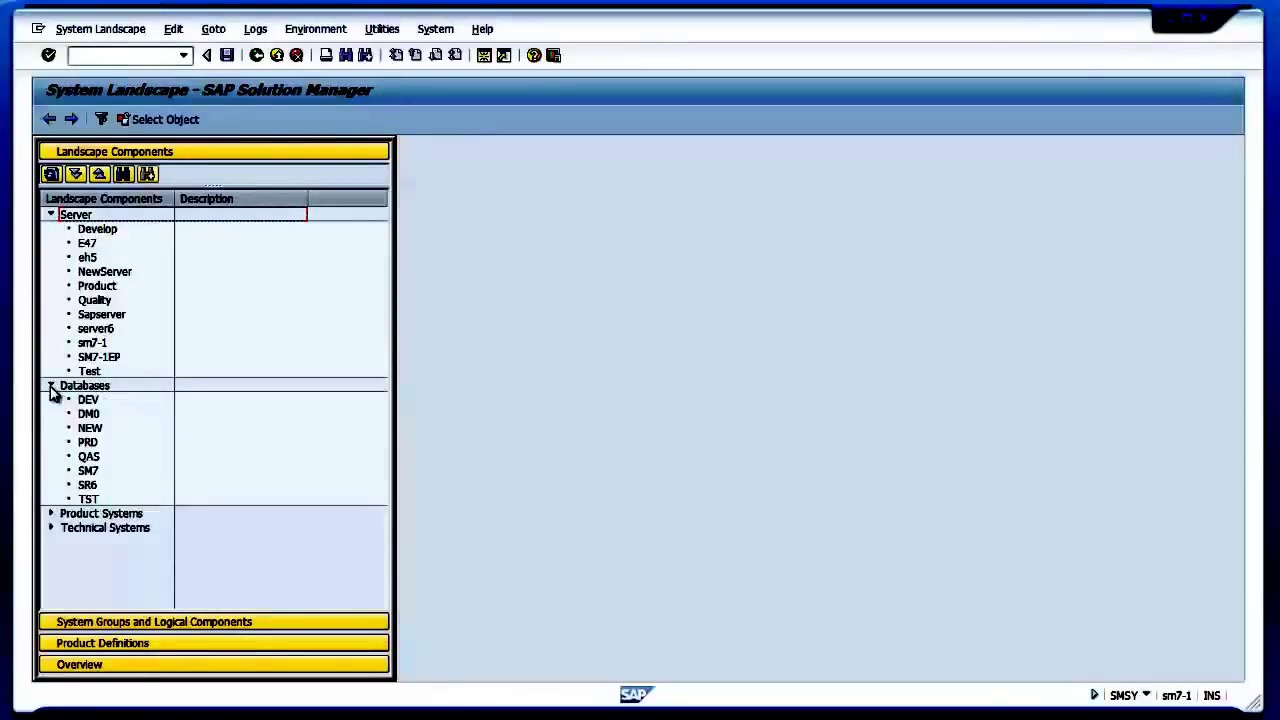
left_click(51, 514)
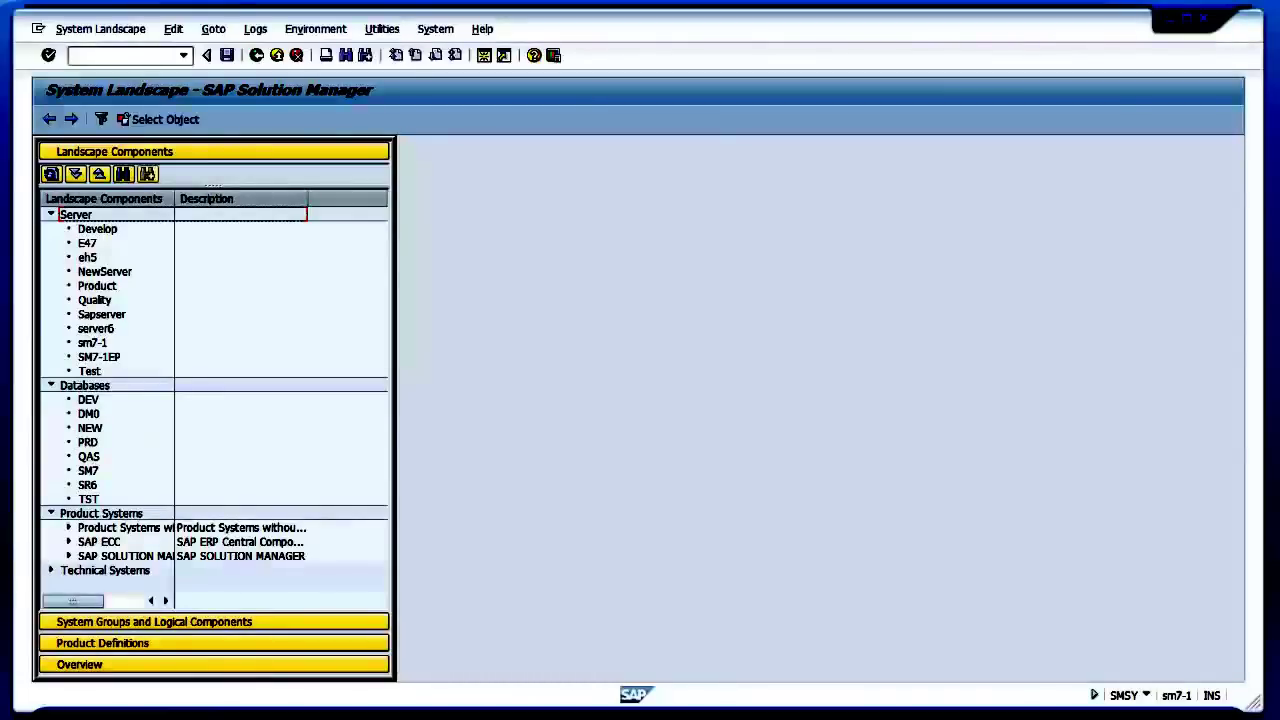
left_click(69, 542)
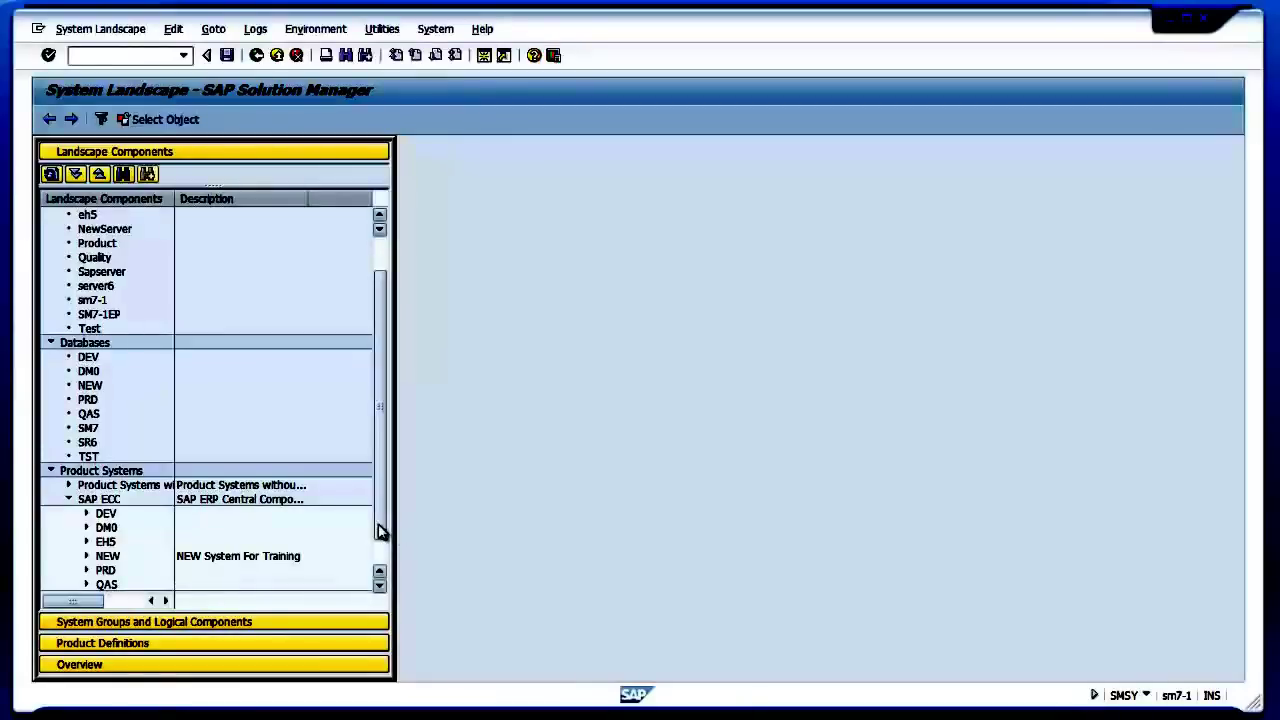
Delete the product system NEW under SAP ECC and confirm the deletion.
left_click_drag(381, 531, 382, 557)
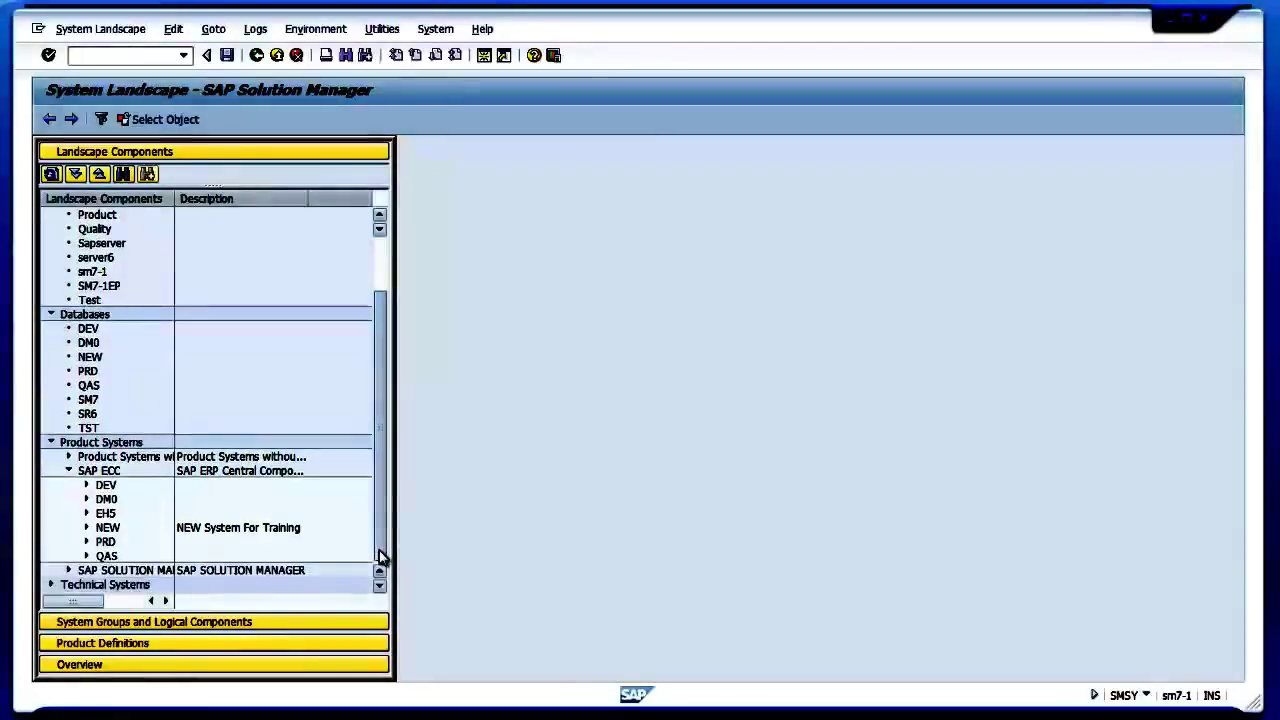
left_click(110, 528)
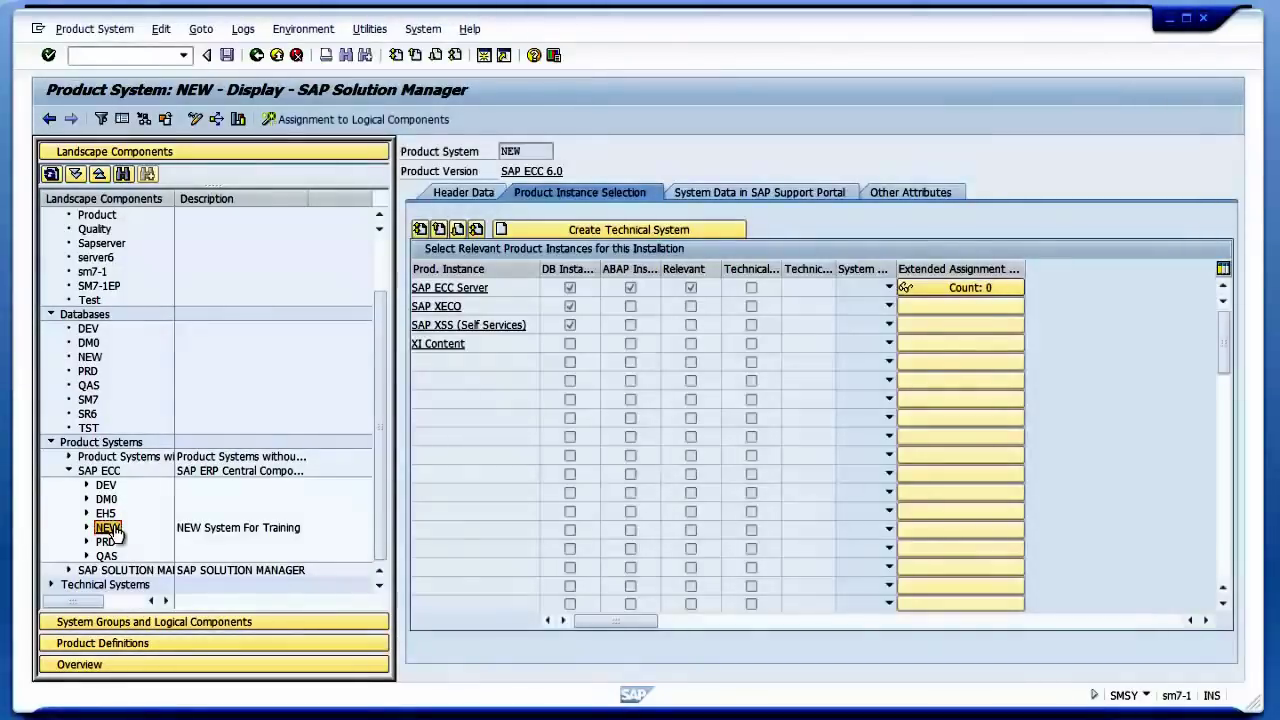
right_click(118, 530)
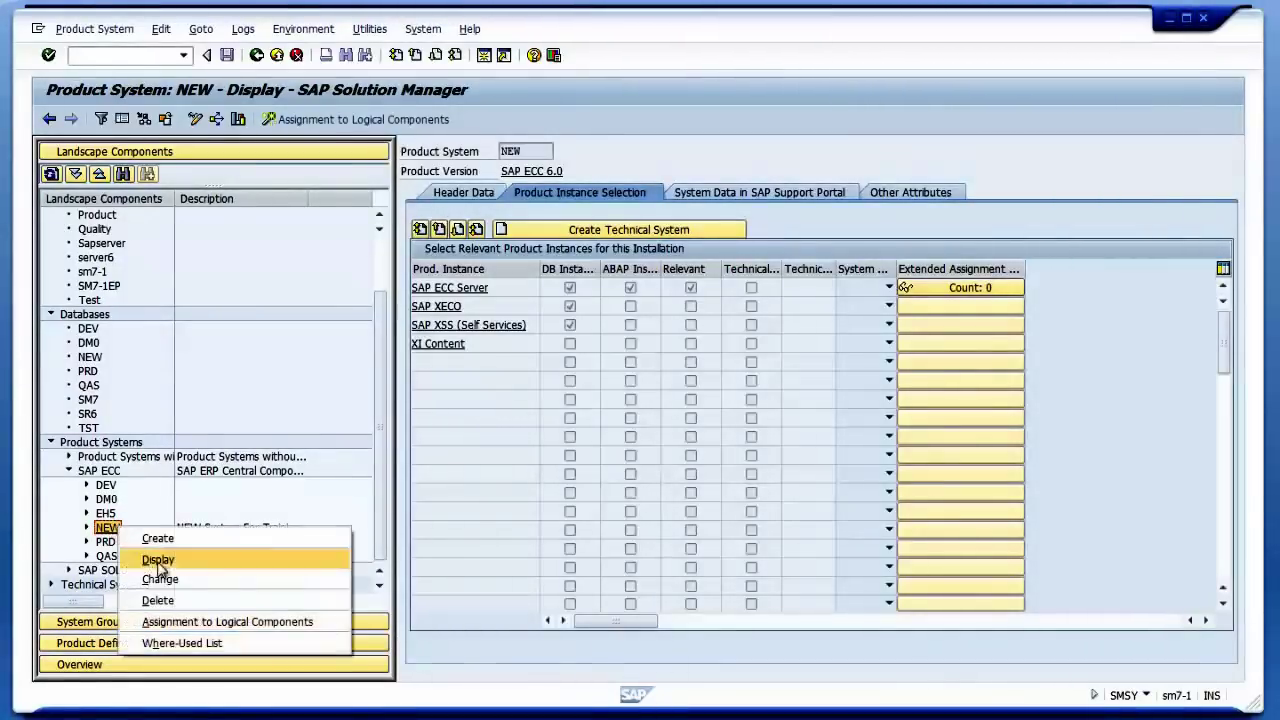
left_click(179, 598)
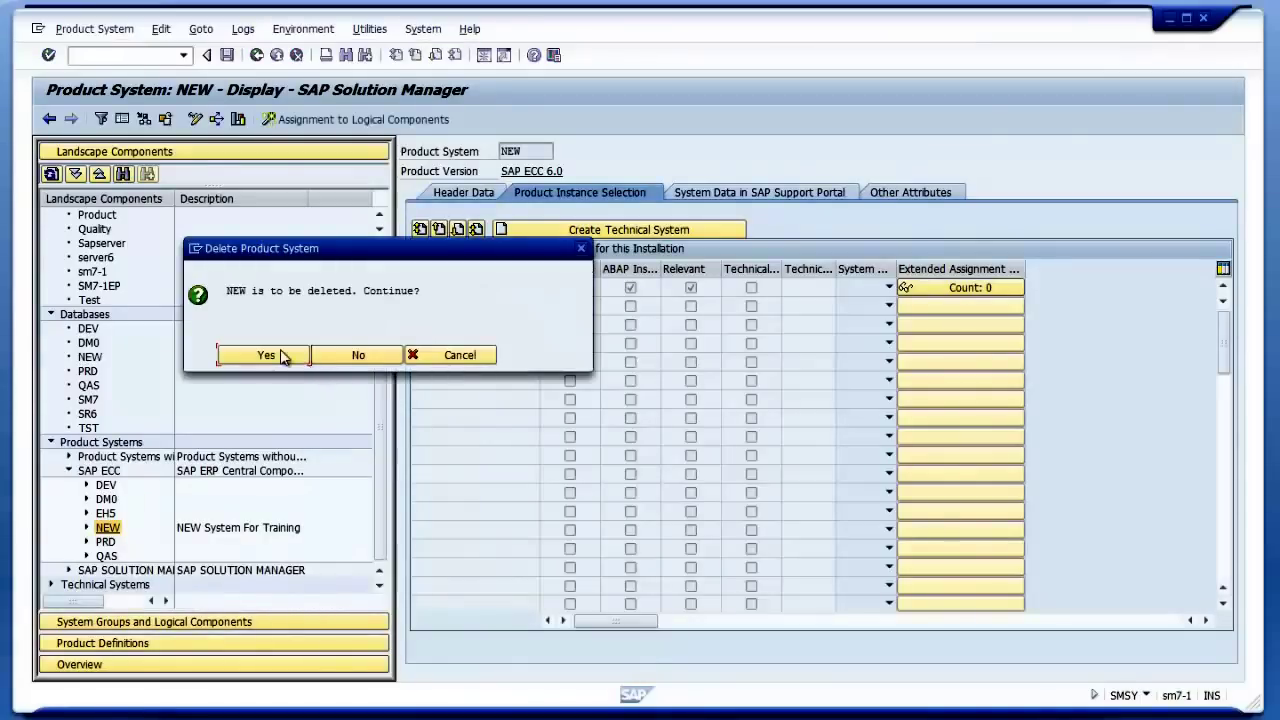
left_click(279, 357)
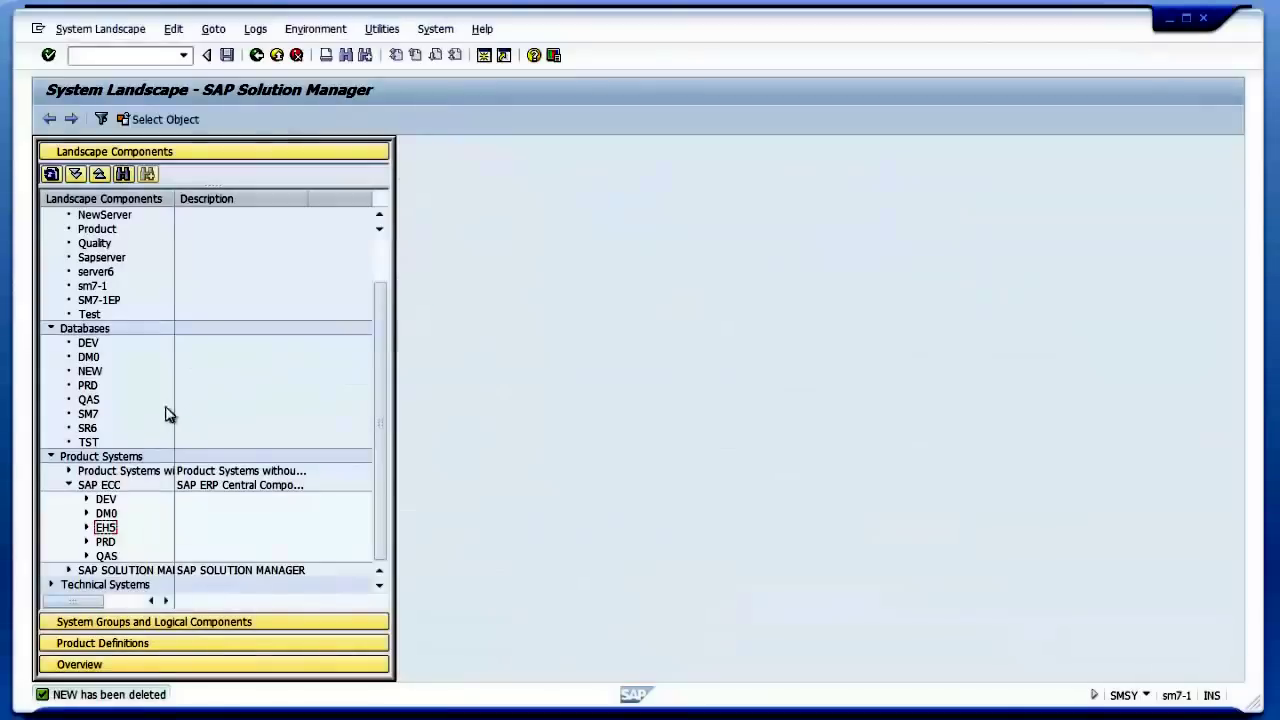
Delete the database NEW from the landscape components and confirm the deletion.
left_click(89, 371)
right_click(89, 371)
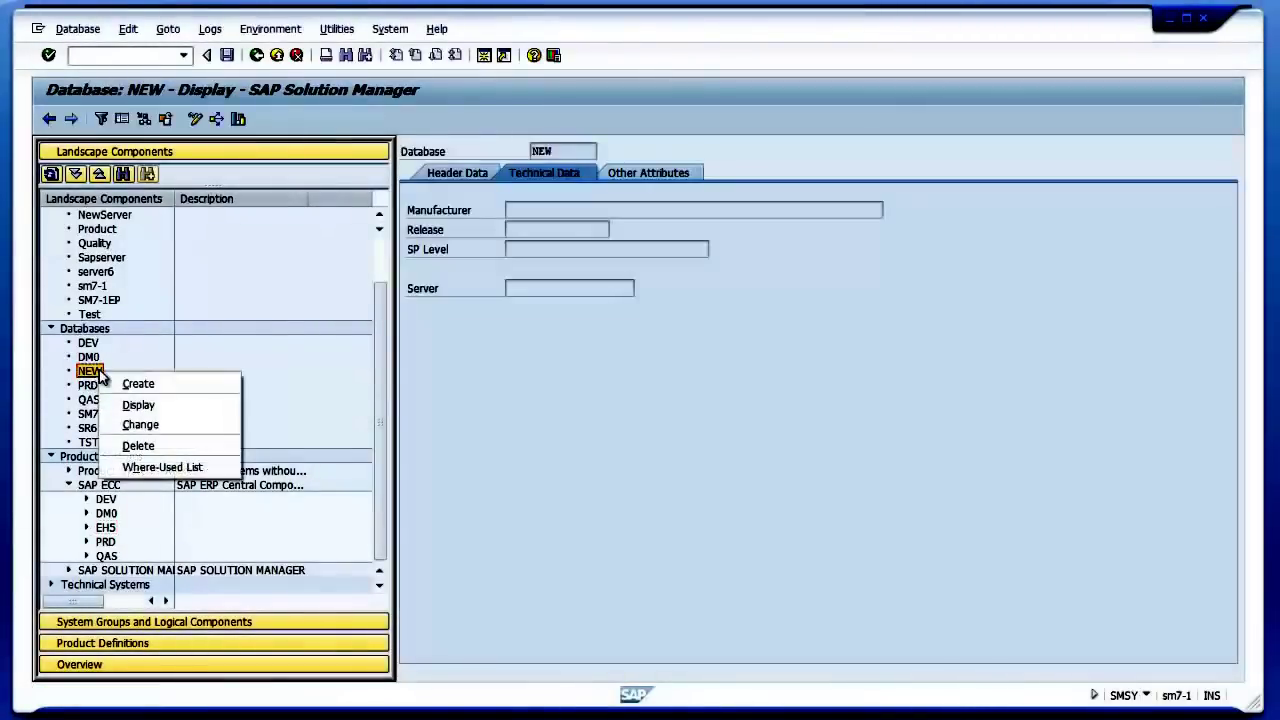
left_click(150, 445)
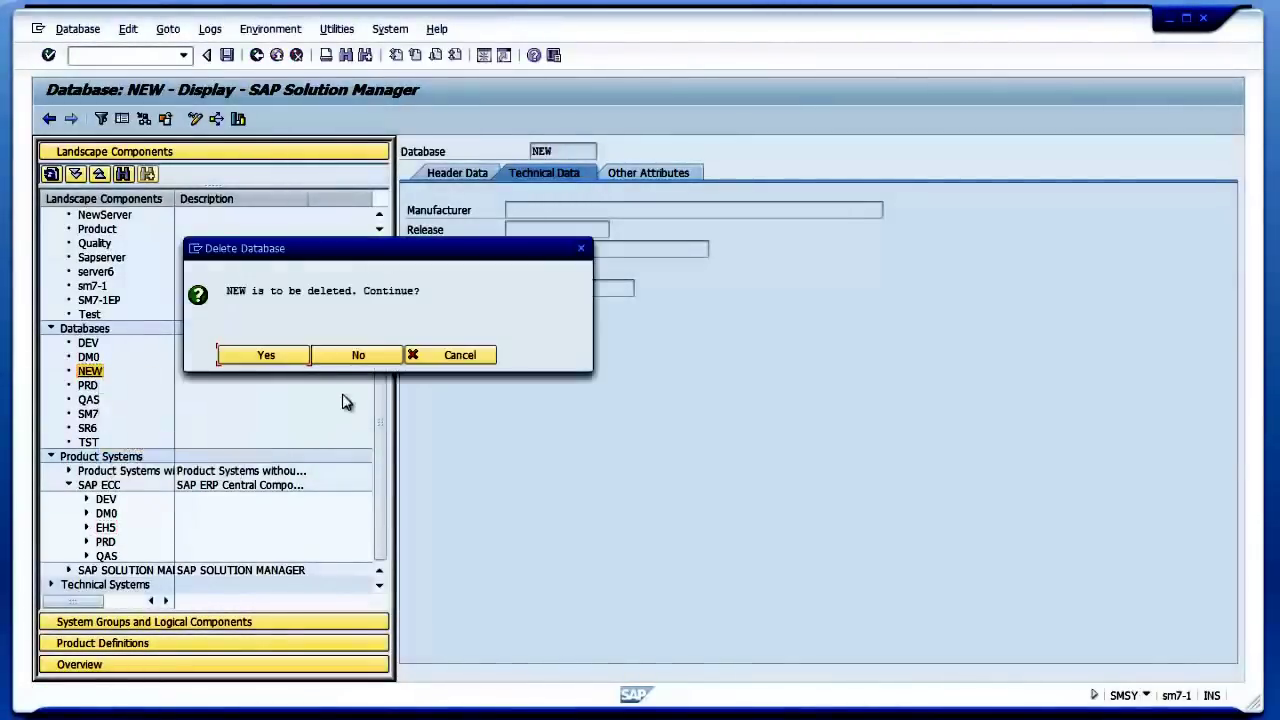
left_click(266, 357)
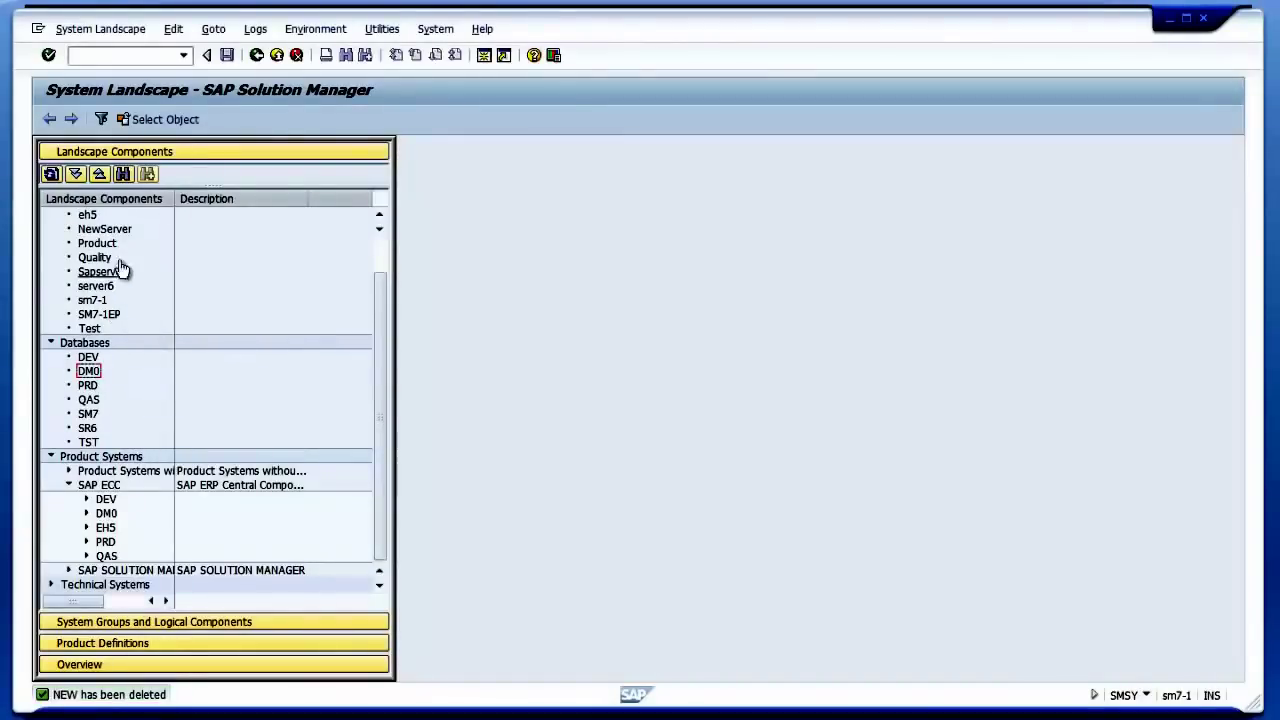
Delete the server Test from the landscape components and confirm the deletion.
left_click(89, 328)
right_click(89, 328)
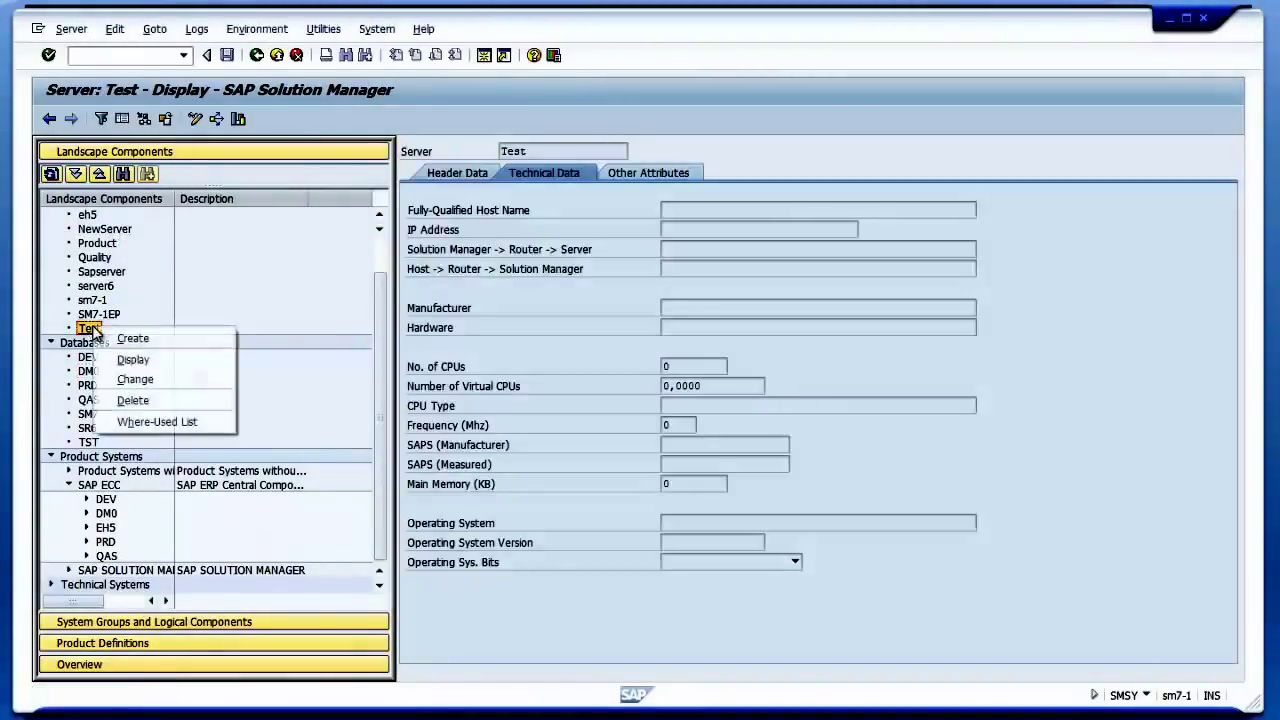
left_click(145, 402)
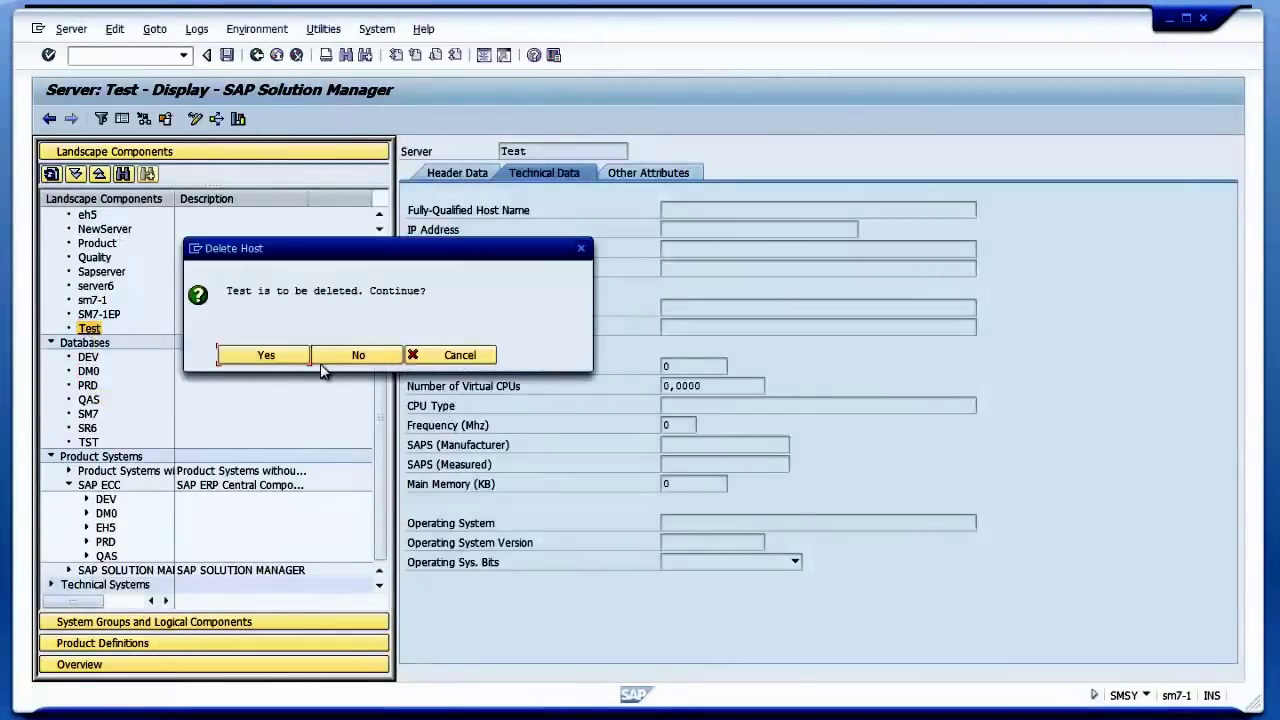
left_click(264, 357)
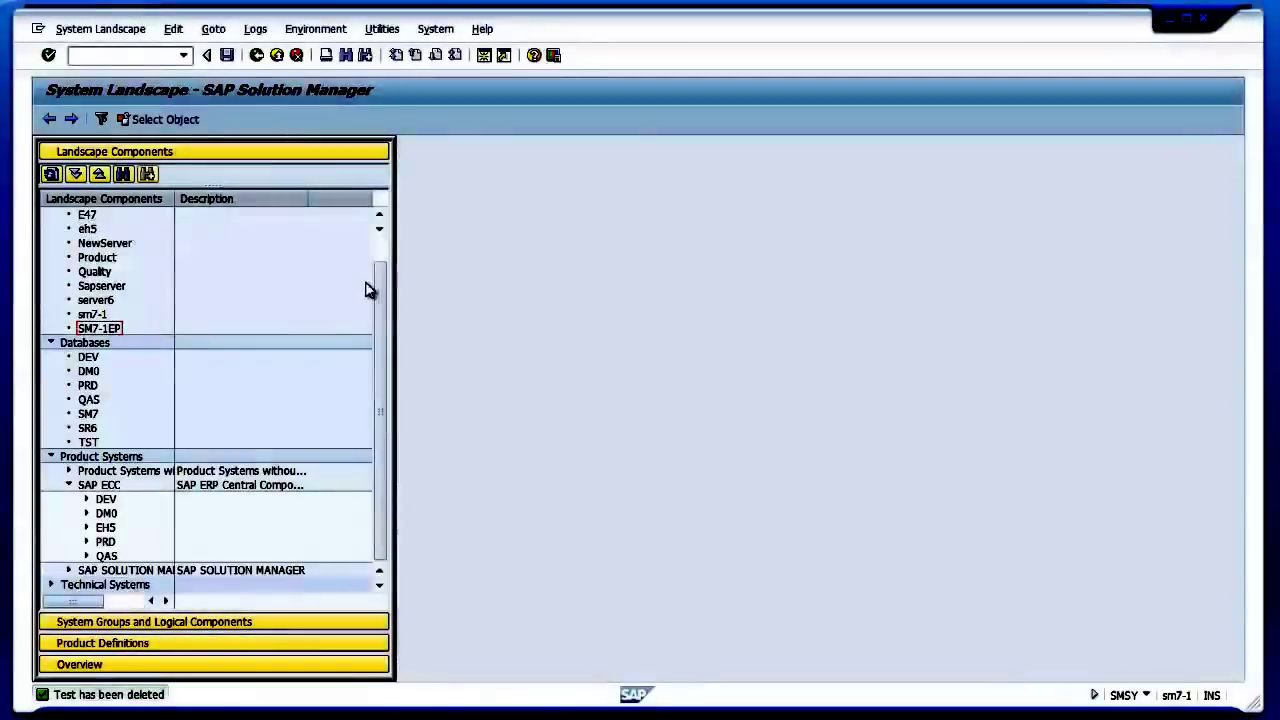
Create a new server named UWINPro in the system landscape, check the entry and save it.
scroll(379, 280, "up", 1)
right_click(80, 215)
left_click(156, 228)
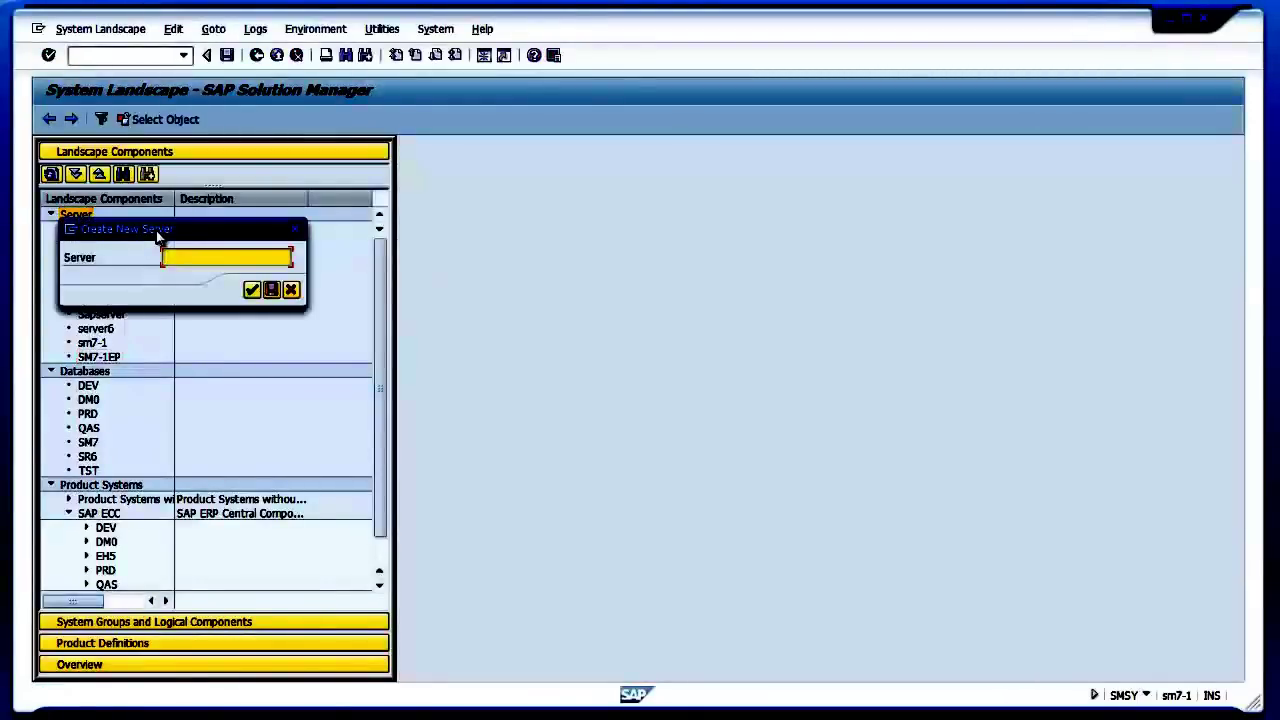
type("u")
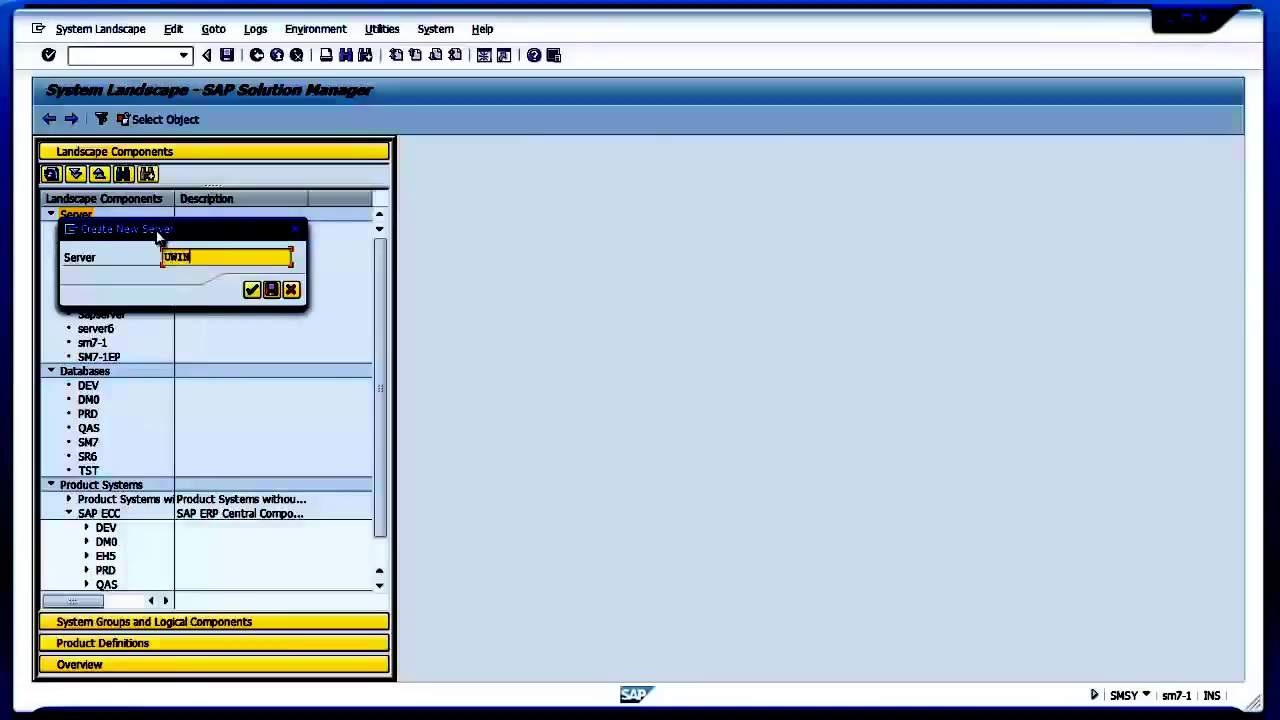
type("WINPro")
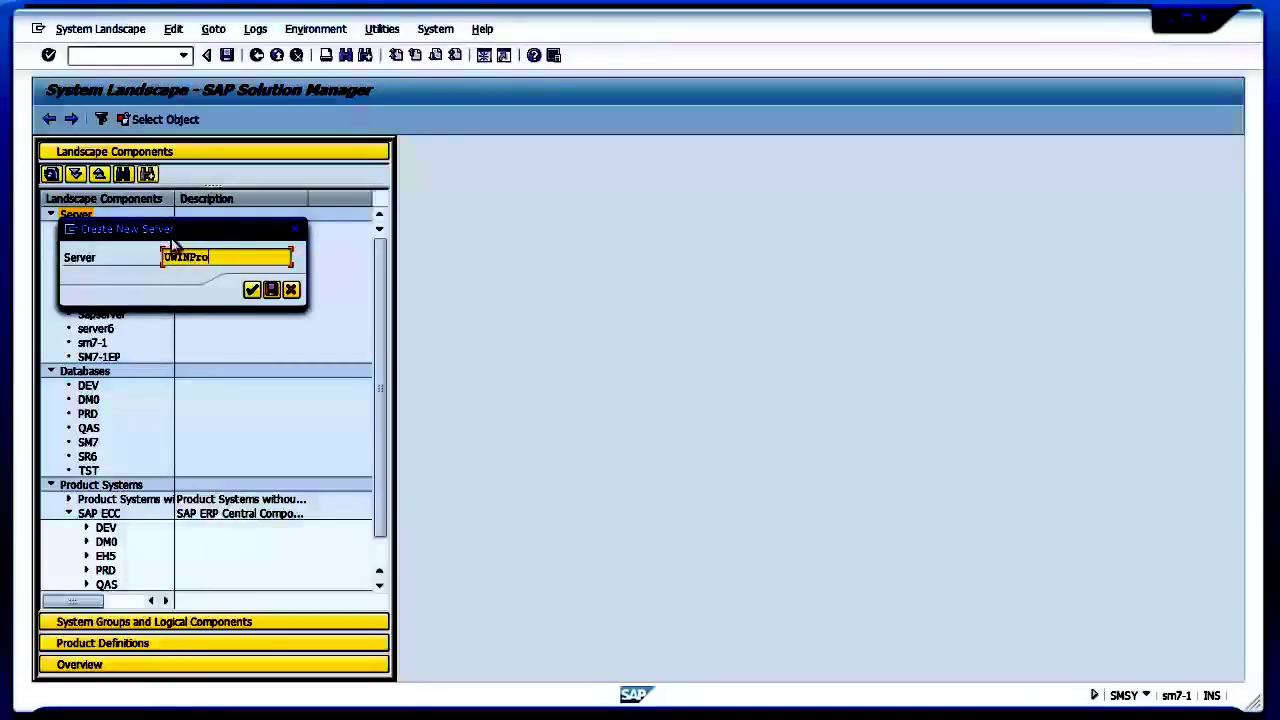
left_click(250, 290)
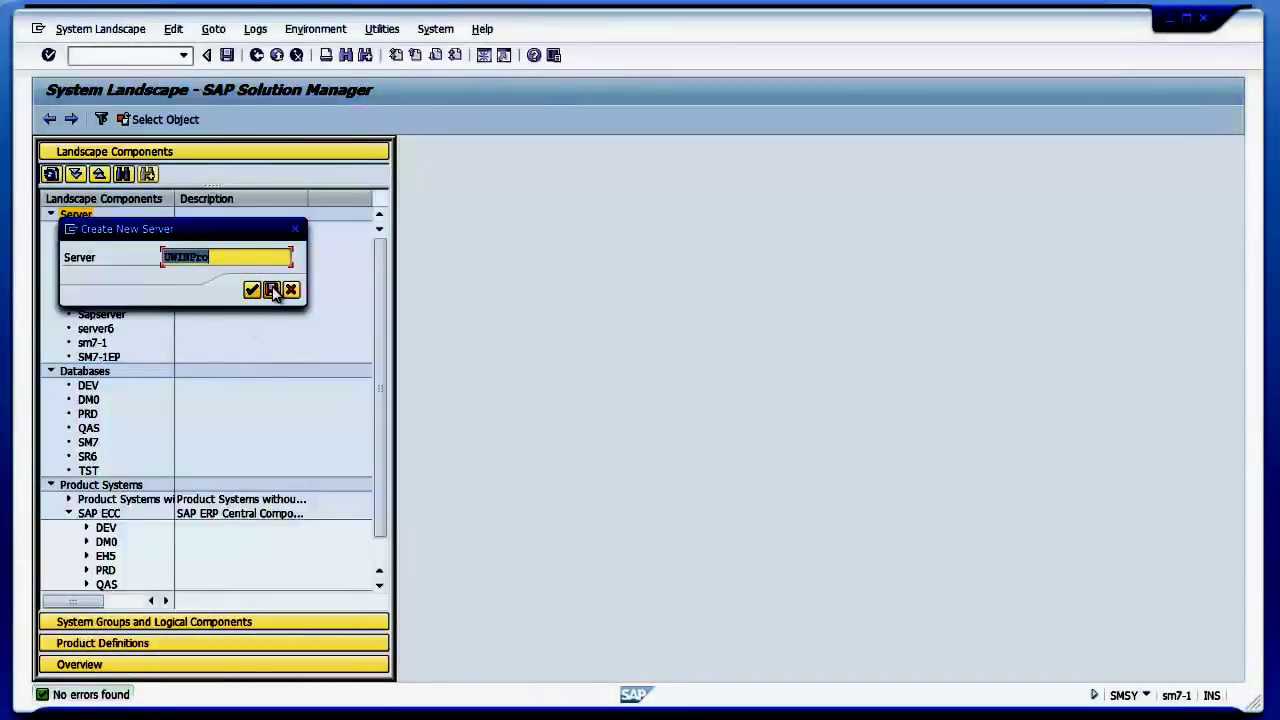
left_click(271, 289)
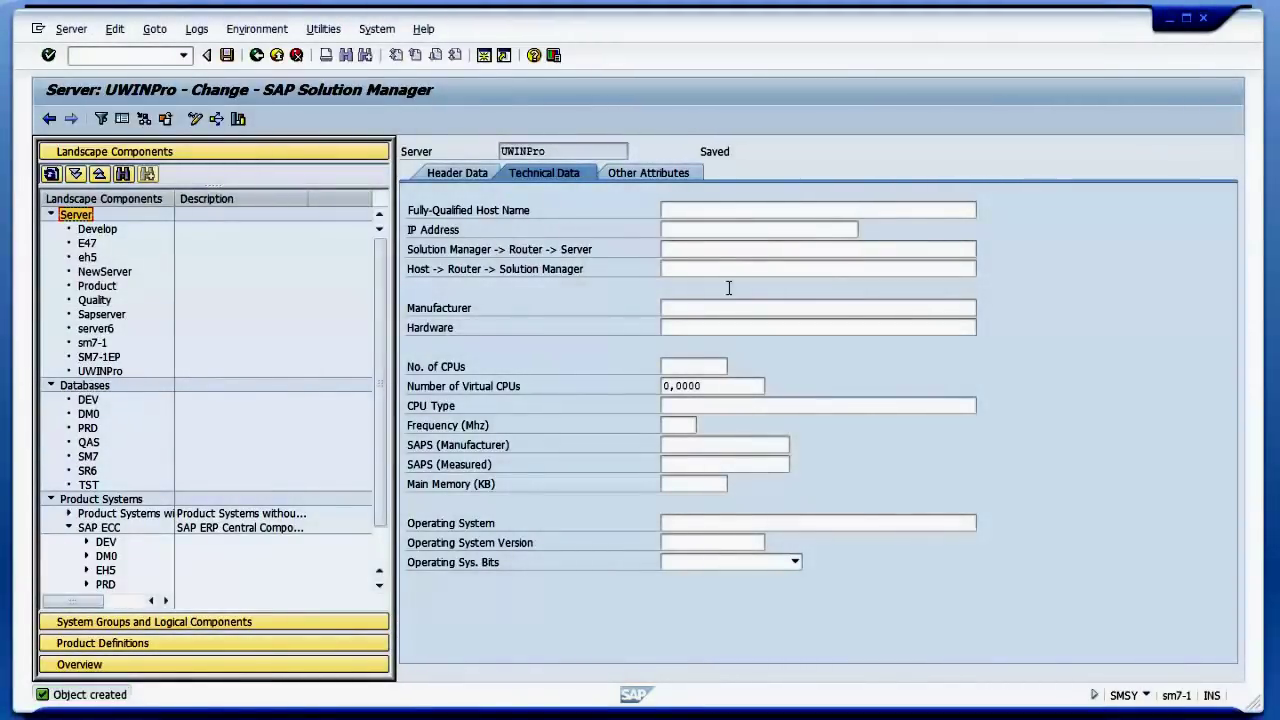
Create a new database named UWI in the system landscape and save it.
right_click(96, 386)
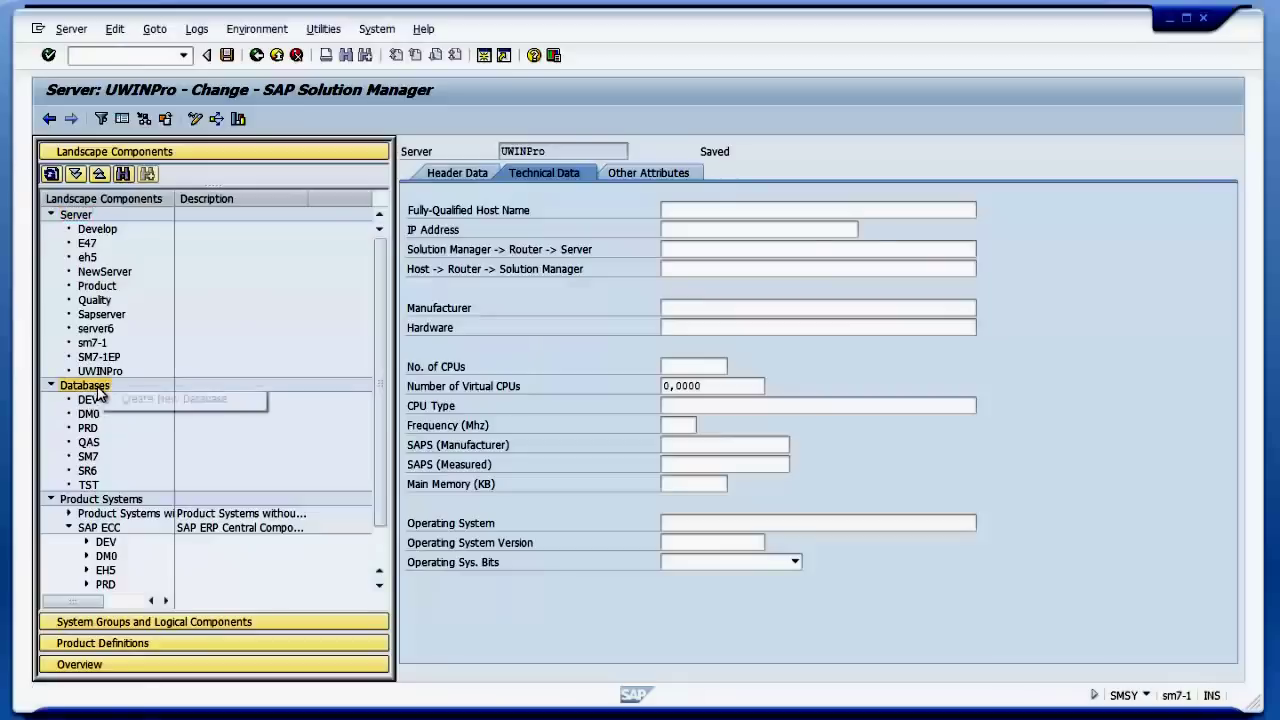
left_click(178, 400)
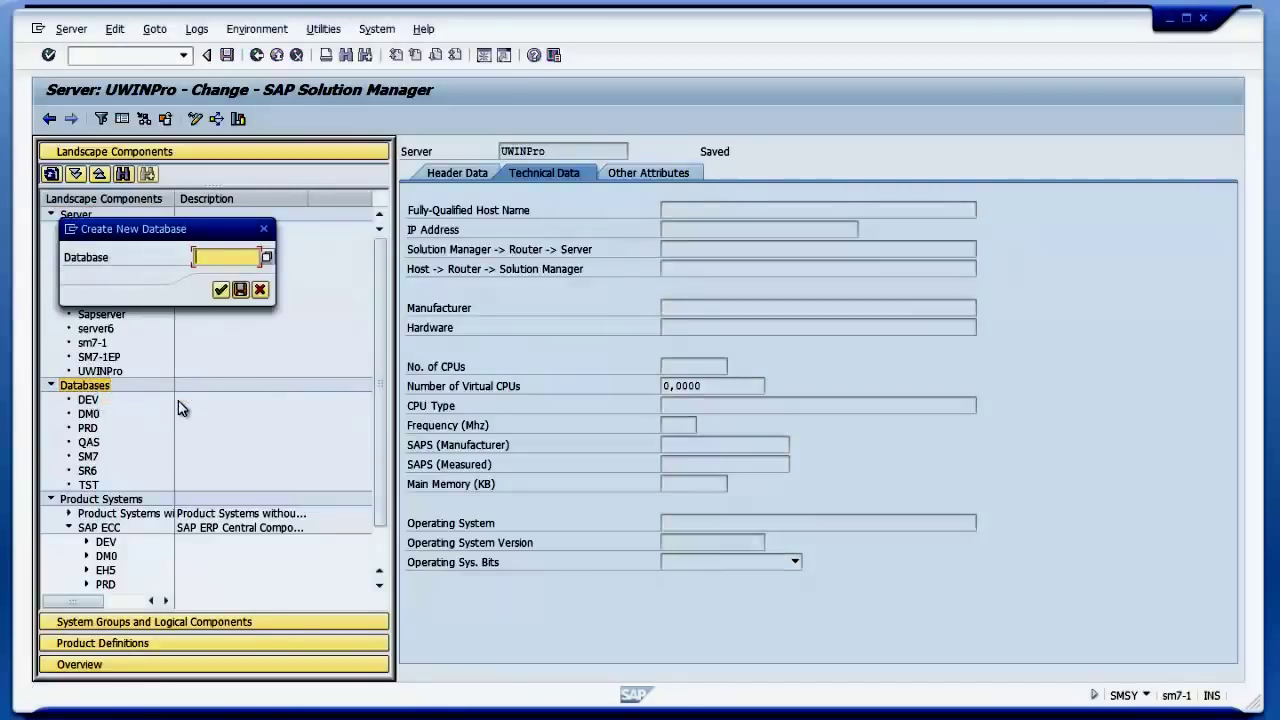
type("UWI")
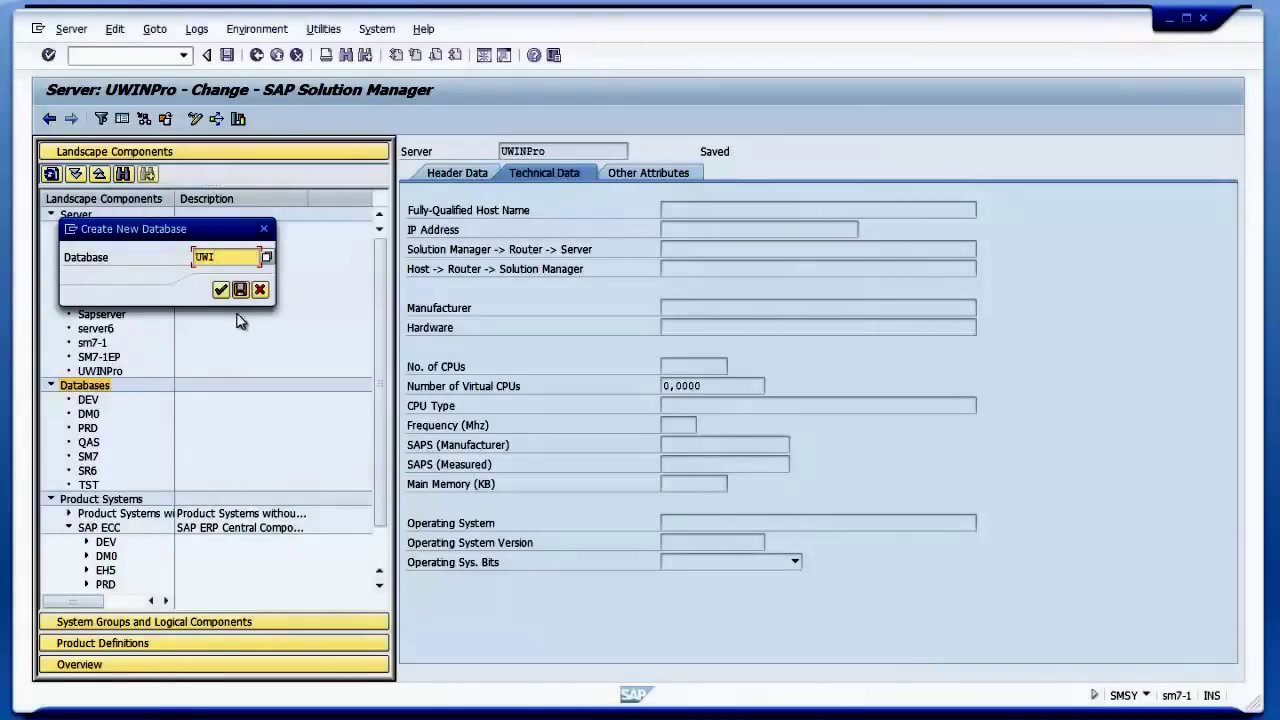
left_click(240, 290)
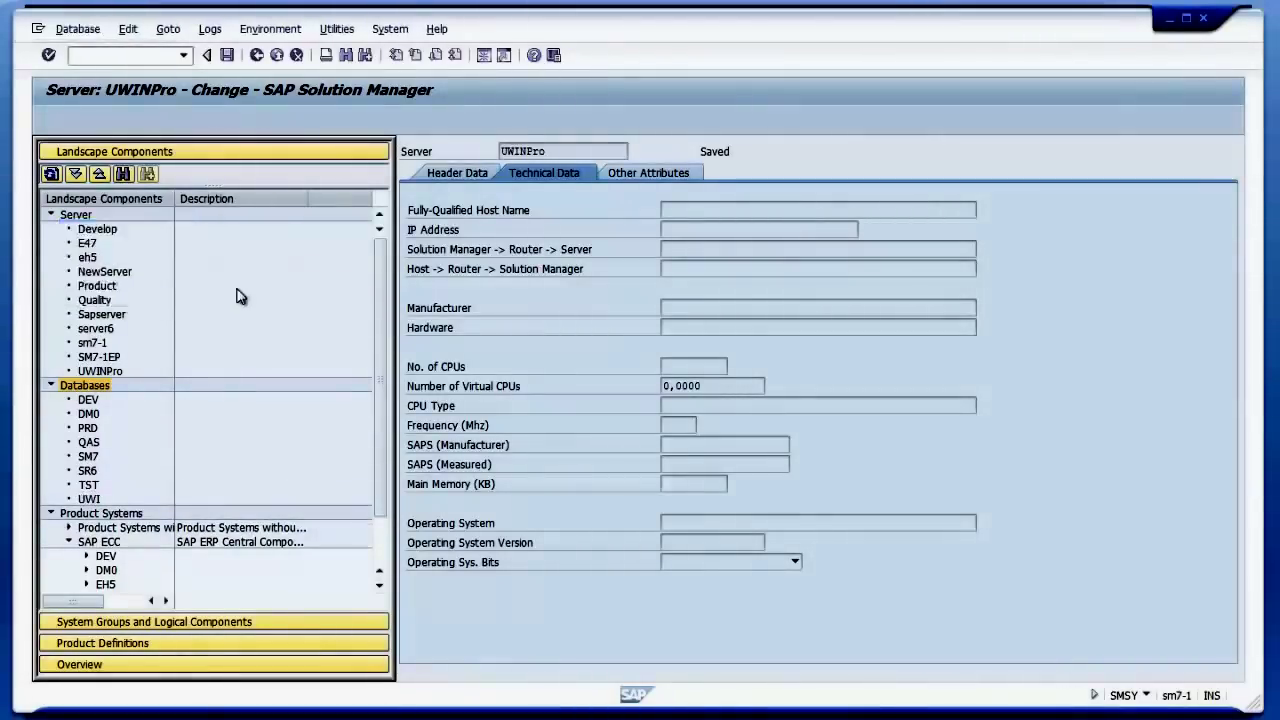
Start creating a product system with the assistant, entering UWI as the system ID and For Training as the short description.
right_click(135, 515)
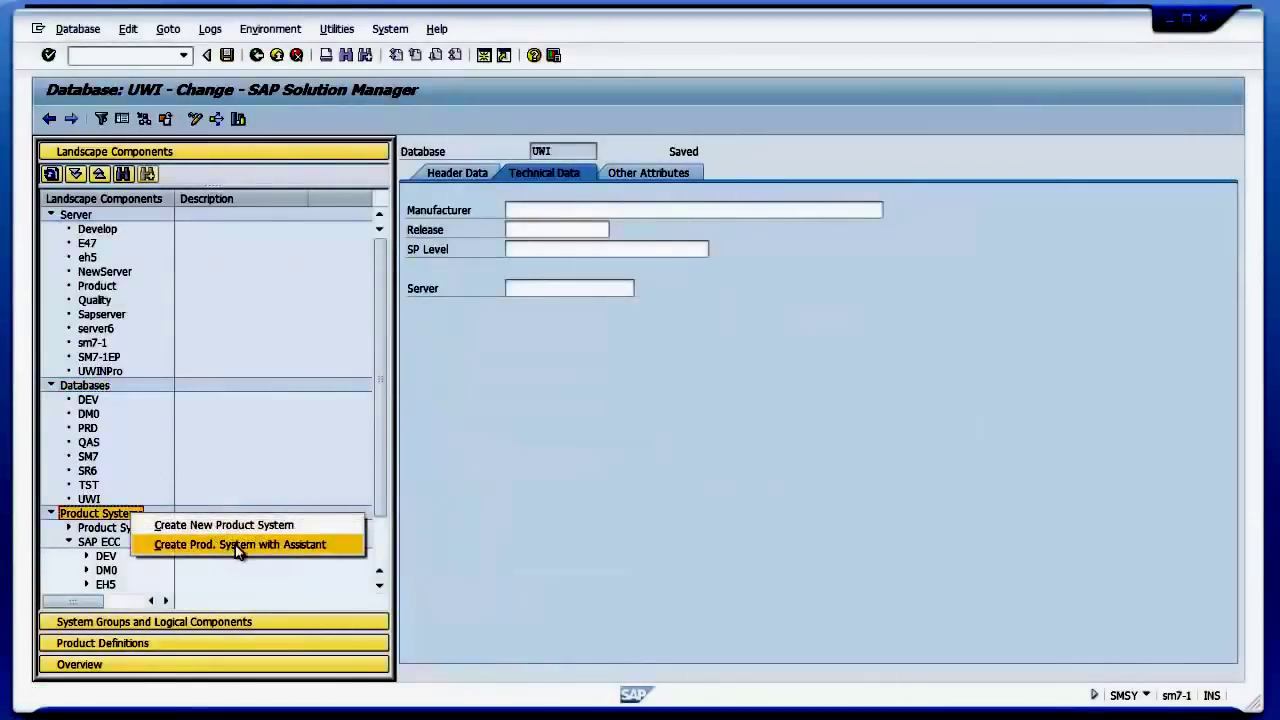
left_click(235, 545)
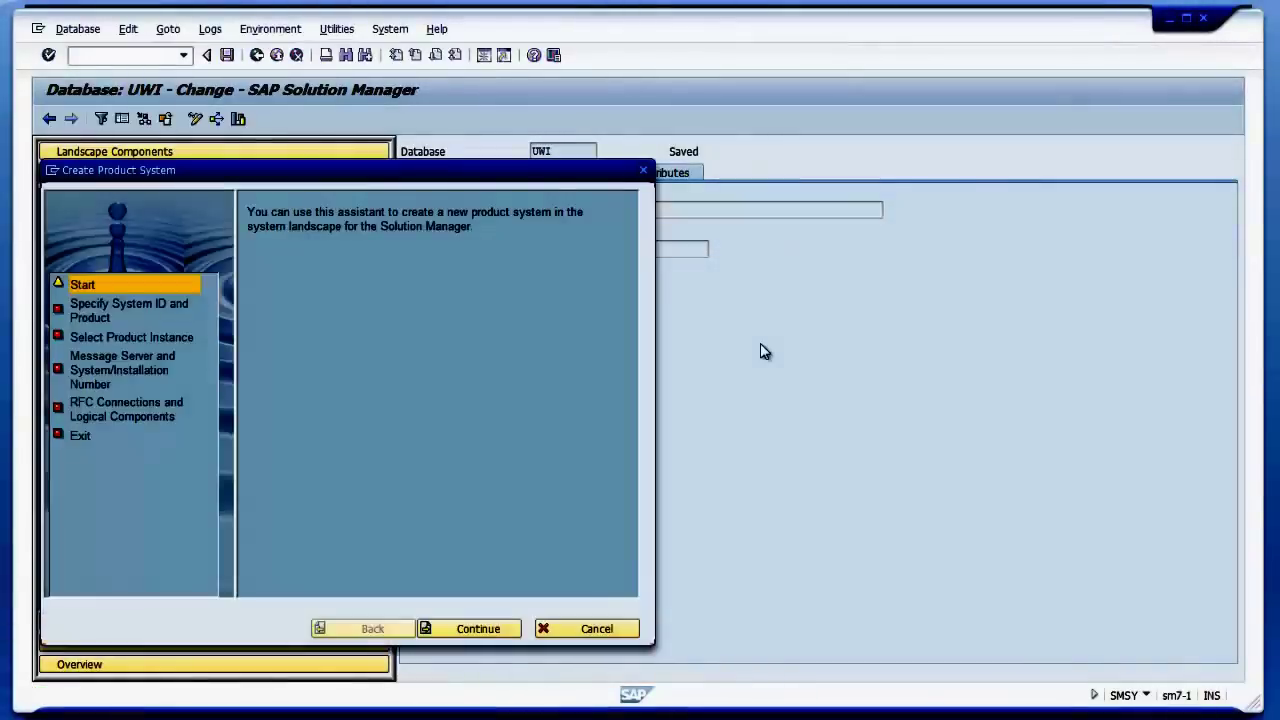
left_click(471, 635)
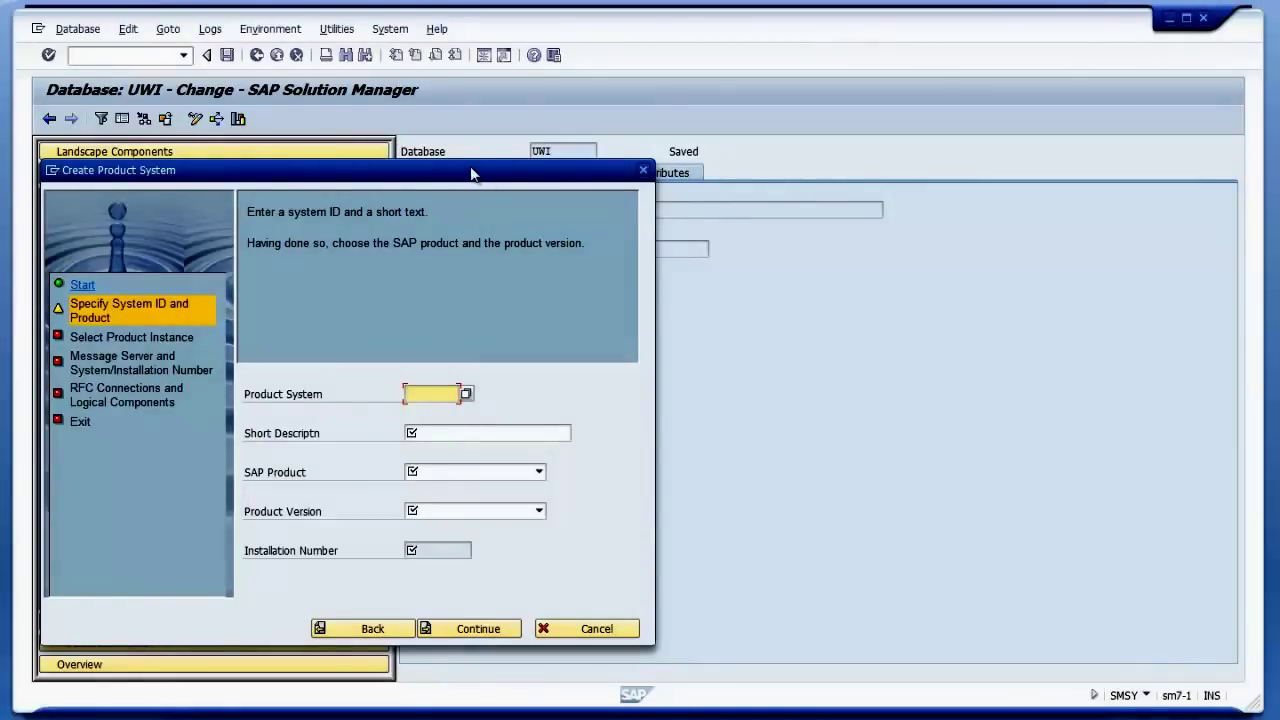
left_click_drag(471, 172, 915, 214)
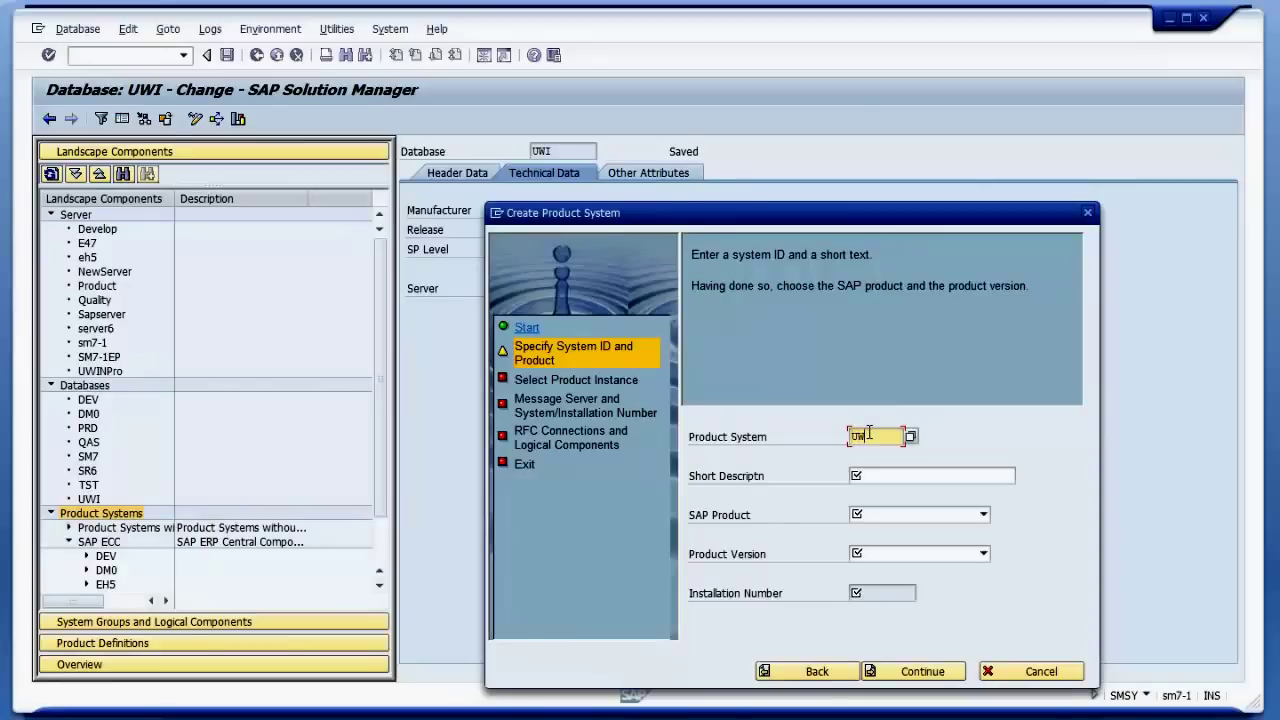
left_click(931, 474)
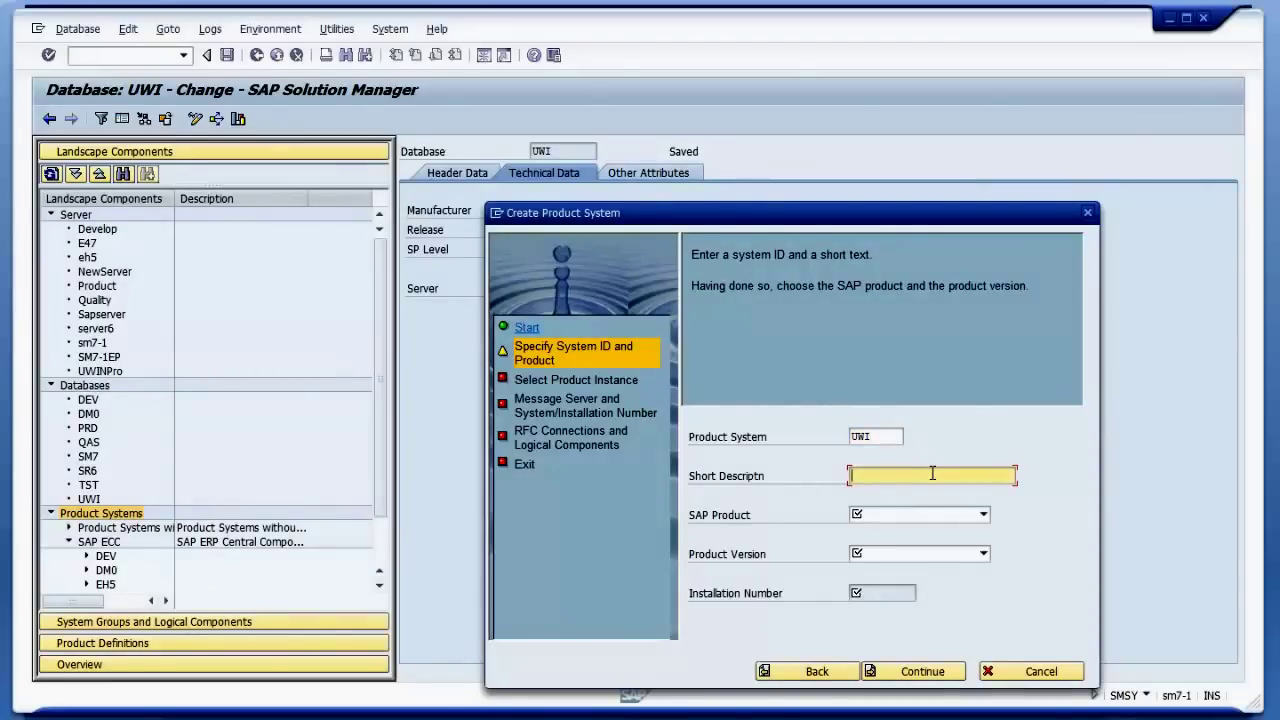
type("For Training")
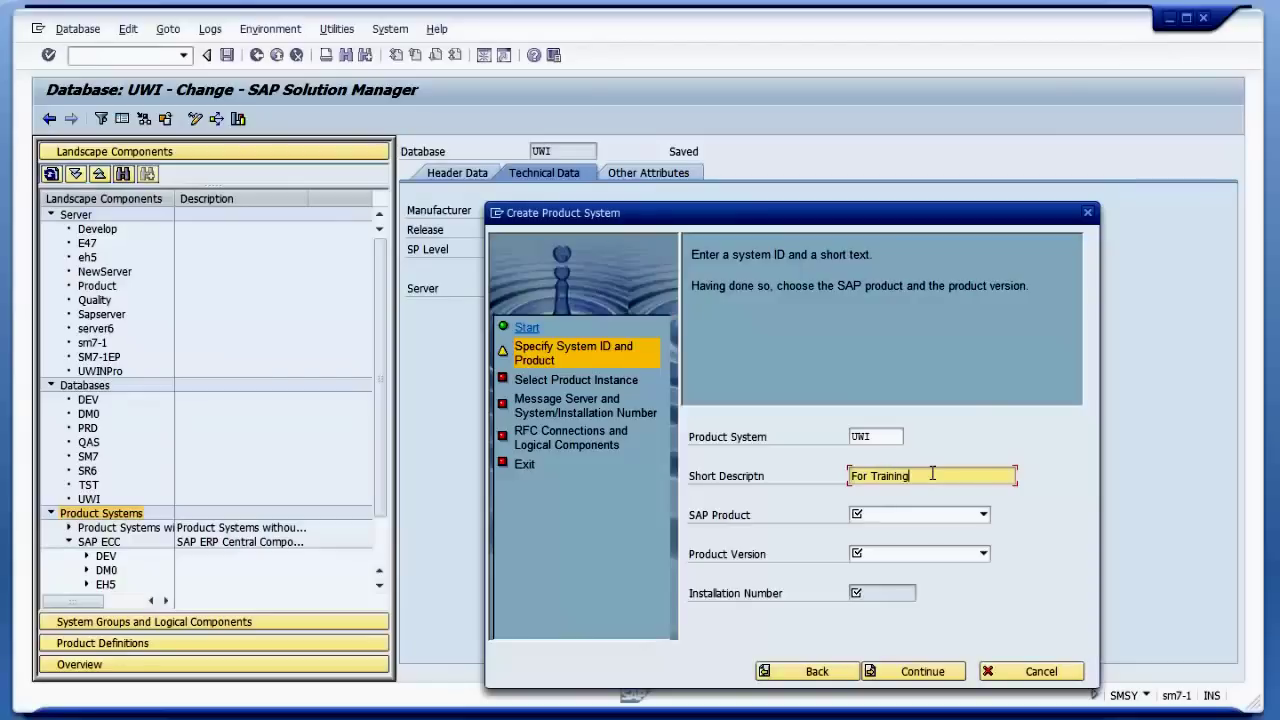
Choose SAP ECC as the SAP product with version SAP ECC 6.0 and continue to the product instance selection.
left_click(936, 518)
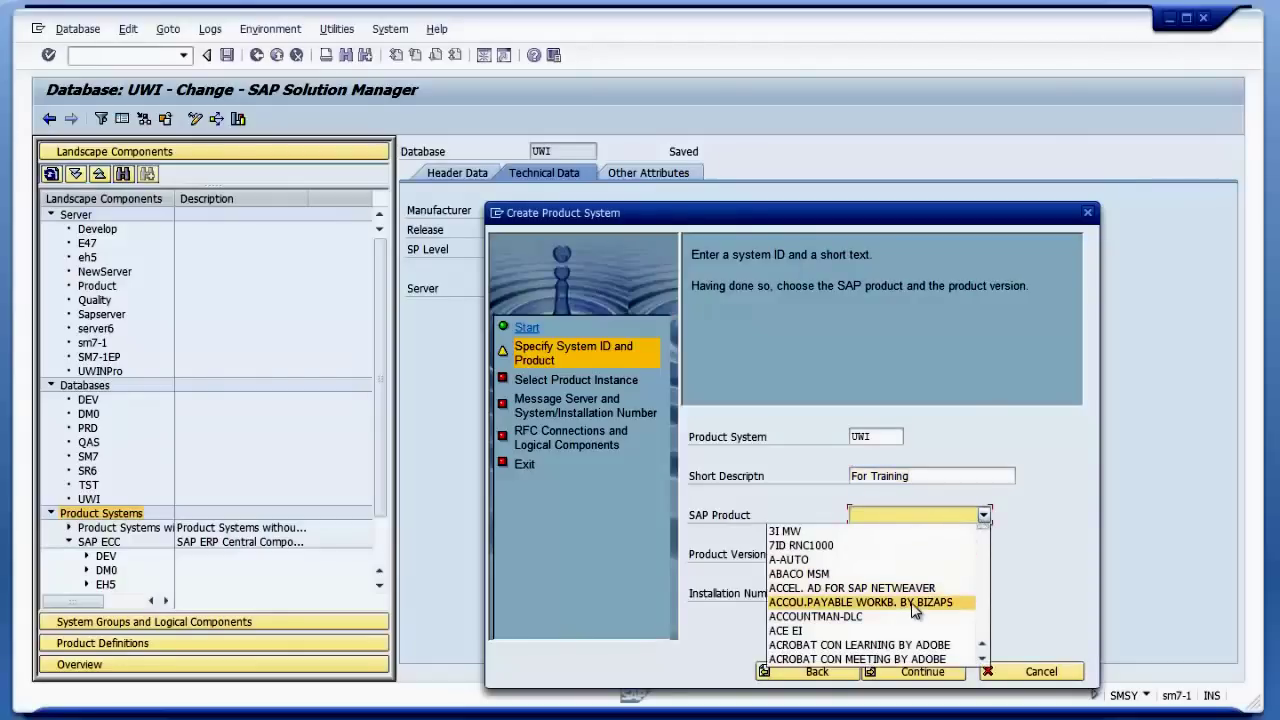
scroll(912, 610, "down", 5)
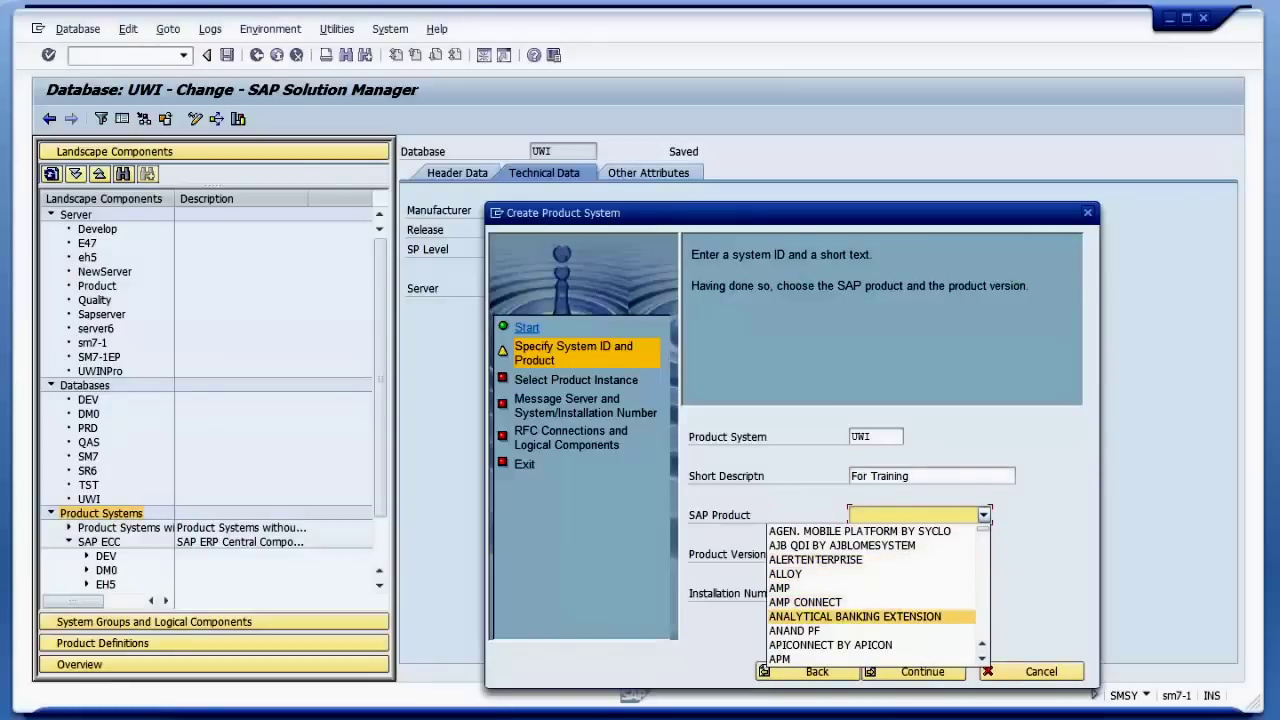
left_click(987, 673)
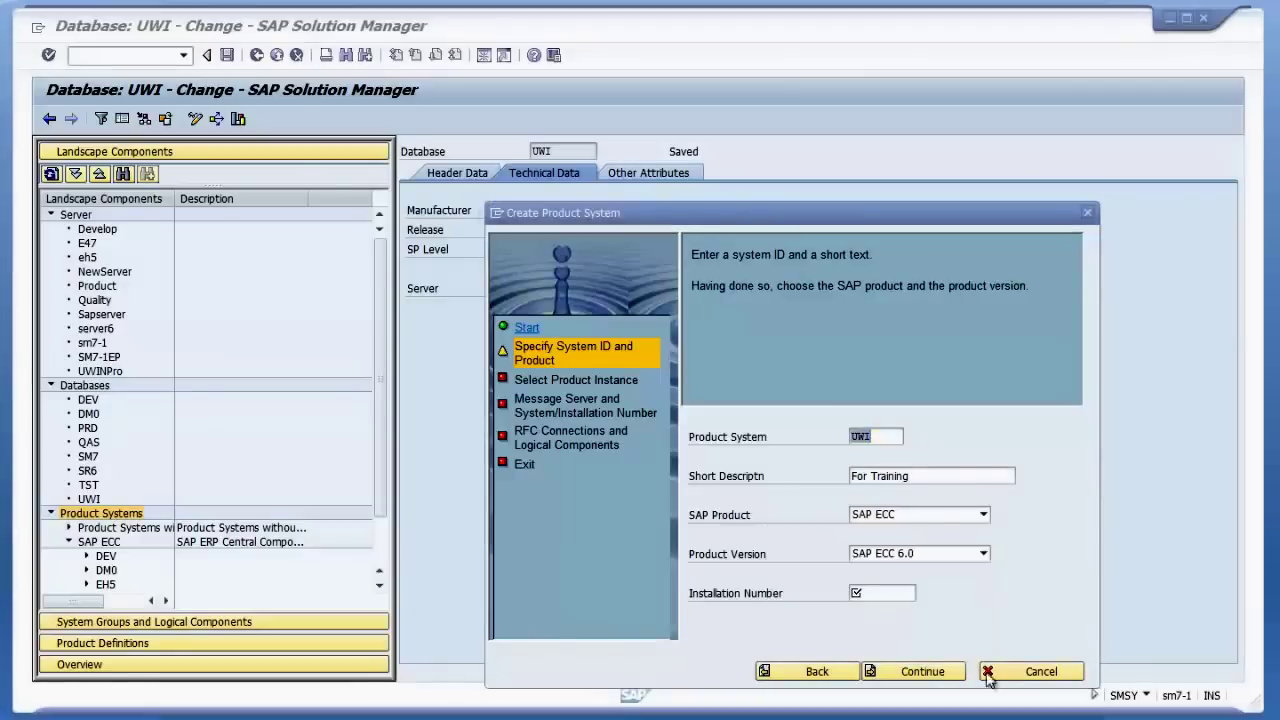
left_click(984, 516)
left_click(946, 531)
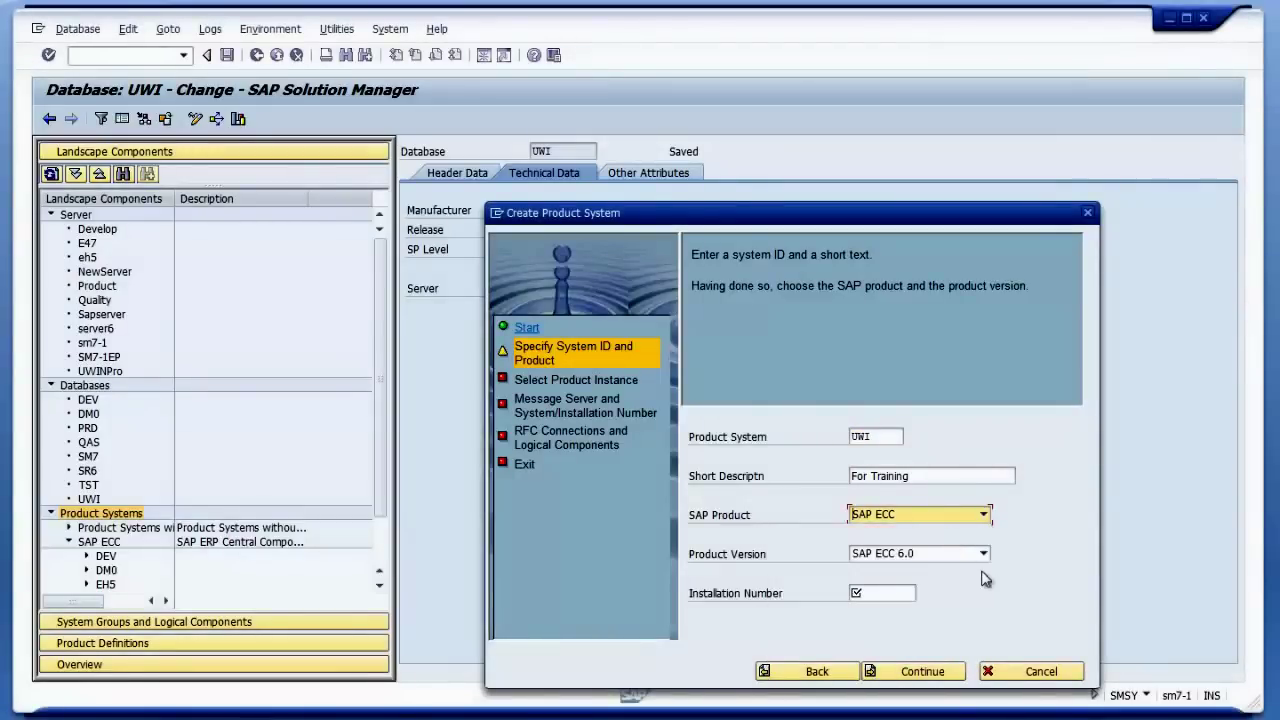
left_click(921, 673)
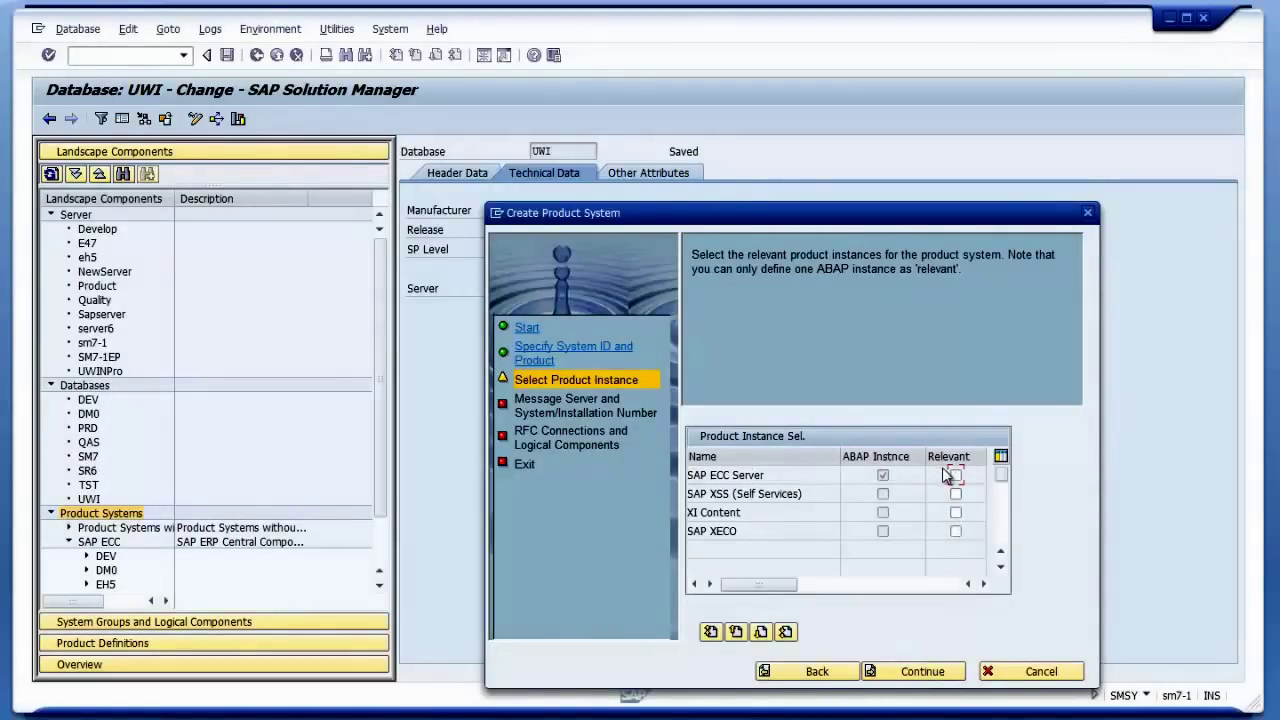
Mark SAP ECC Server as the relevant product instance, and enter system number 01 with message server UWINPro.
left_click(955, 476)
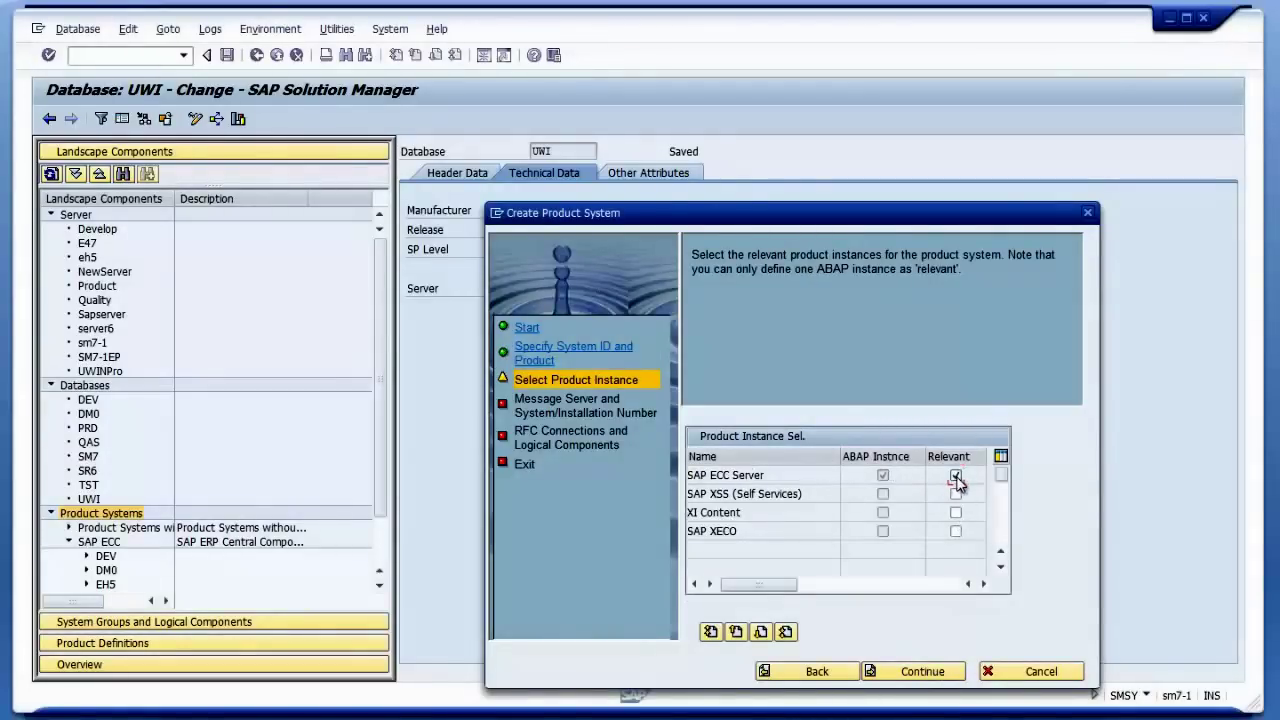
left_click(937, 680)
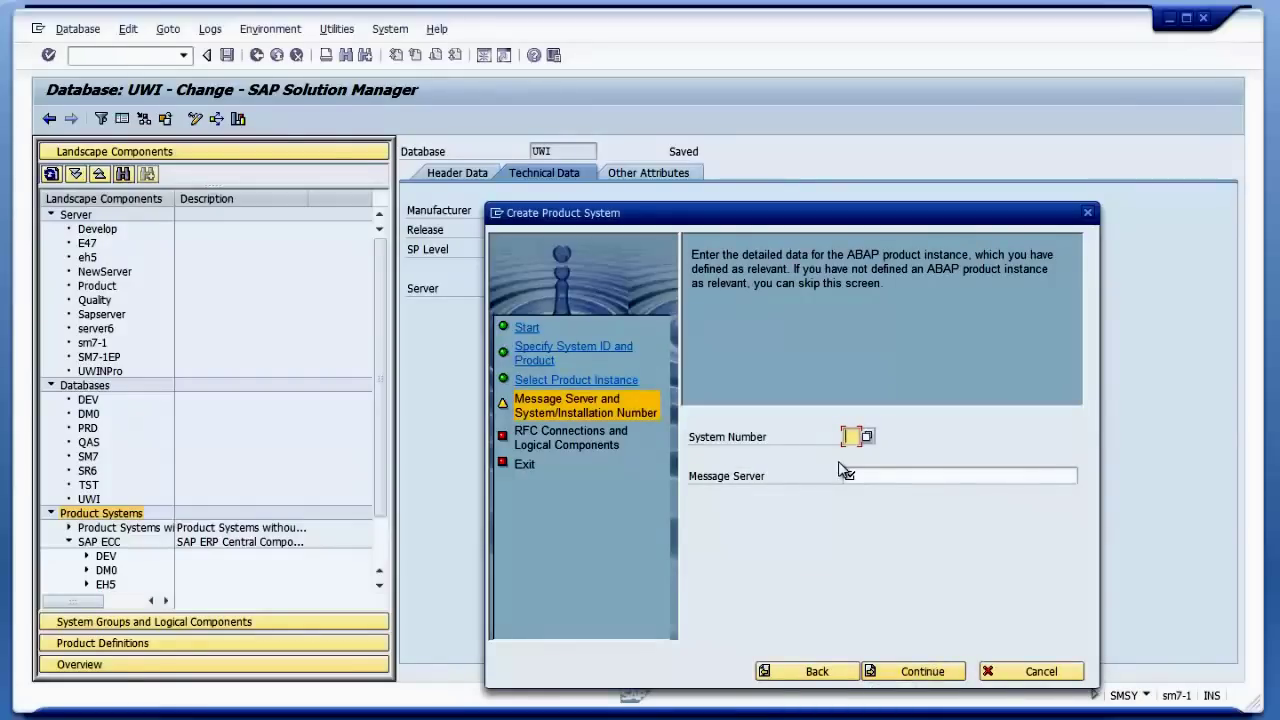
type("01")
left_click(879, 475)
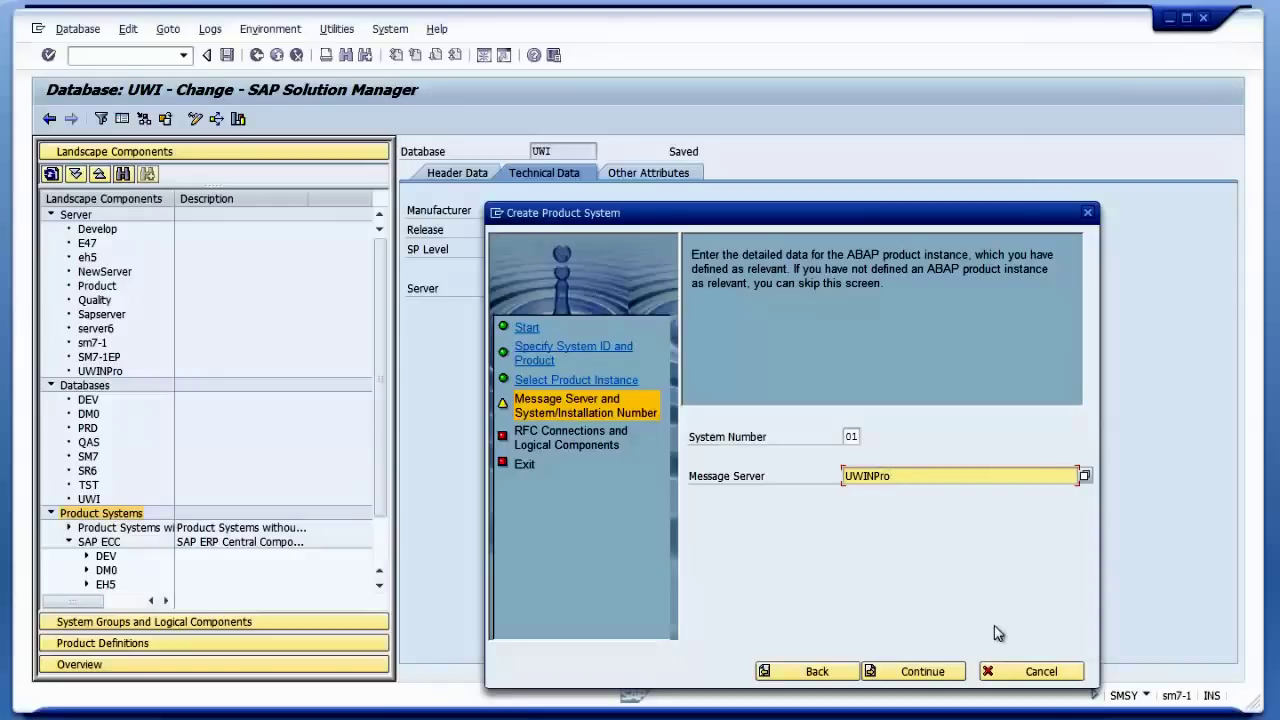
left_click(928, 676)
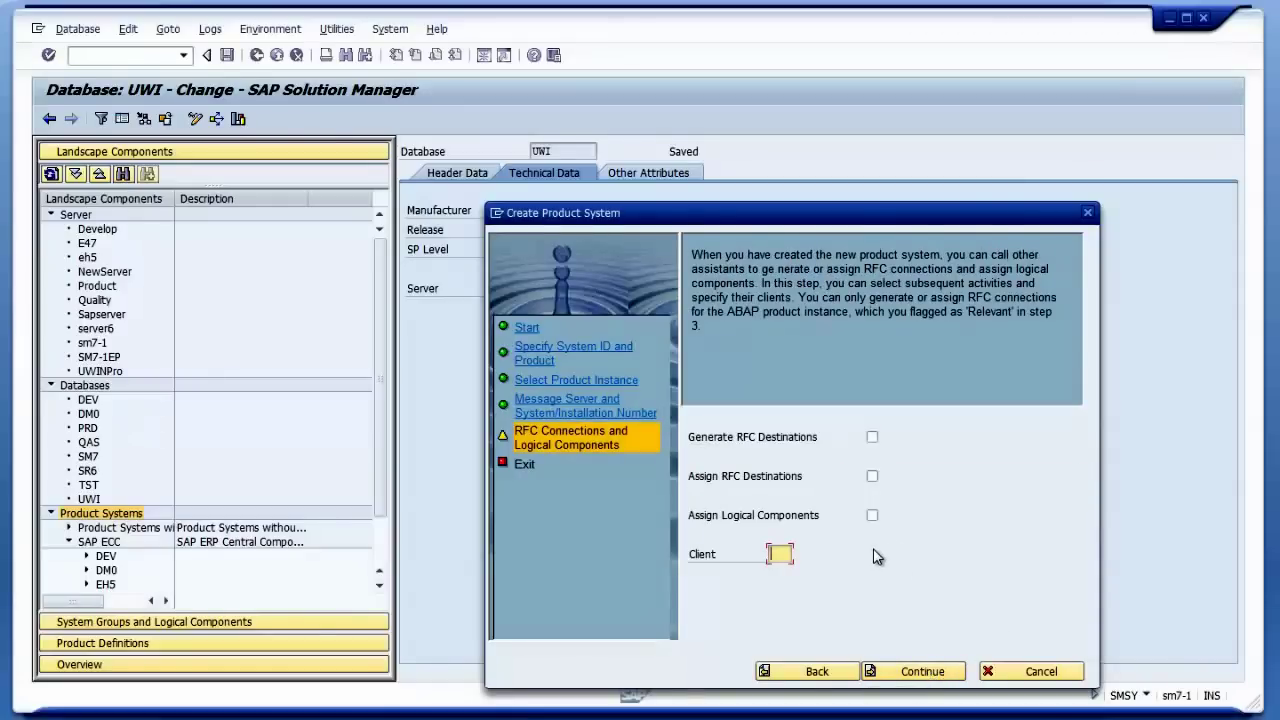
Specify client 800 for the new product system and complete the assistant to save the entries.
type("800")
left_click(920, 673)
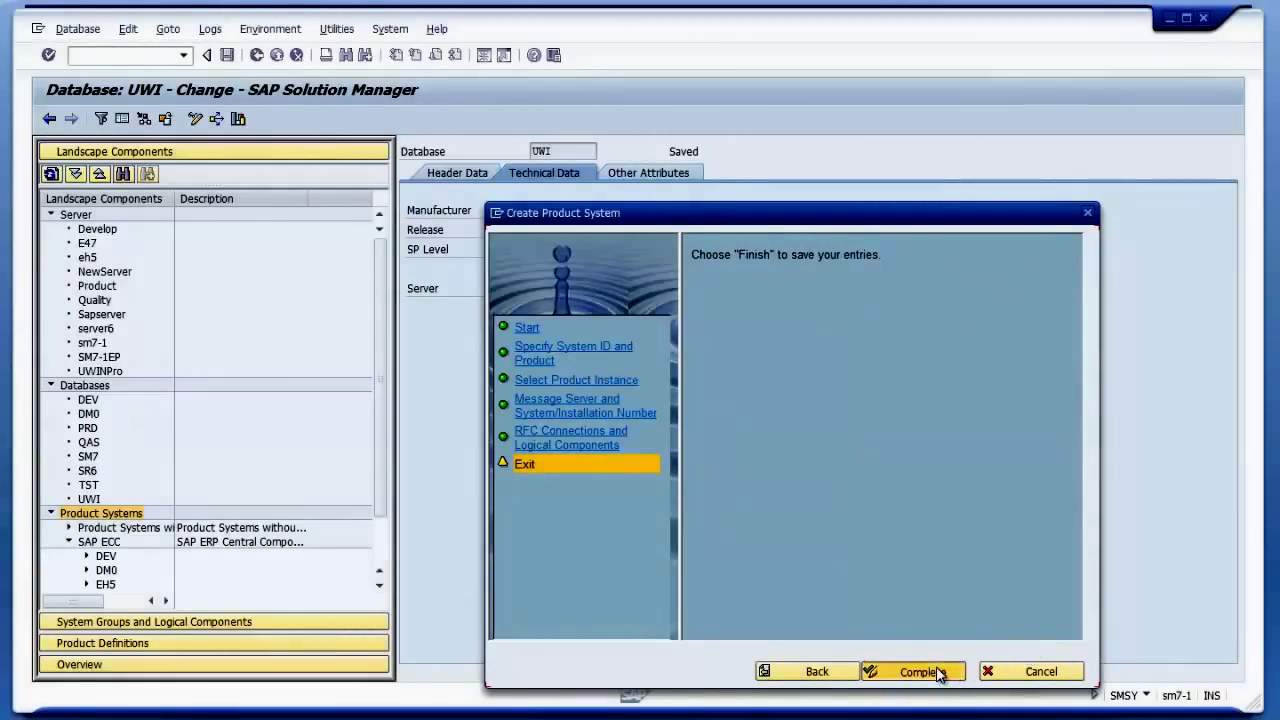
left_click(945, 672)
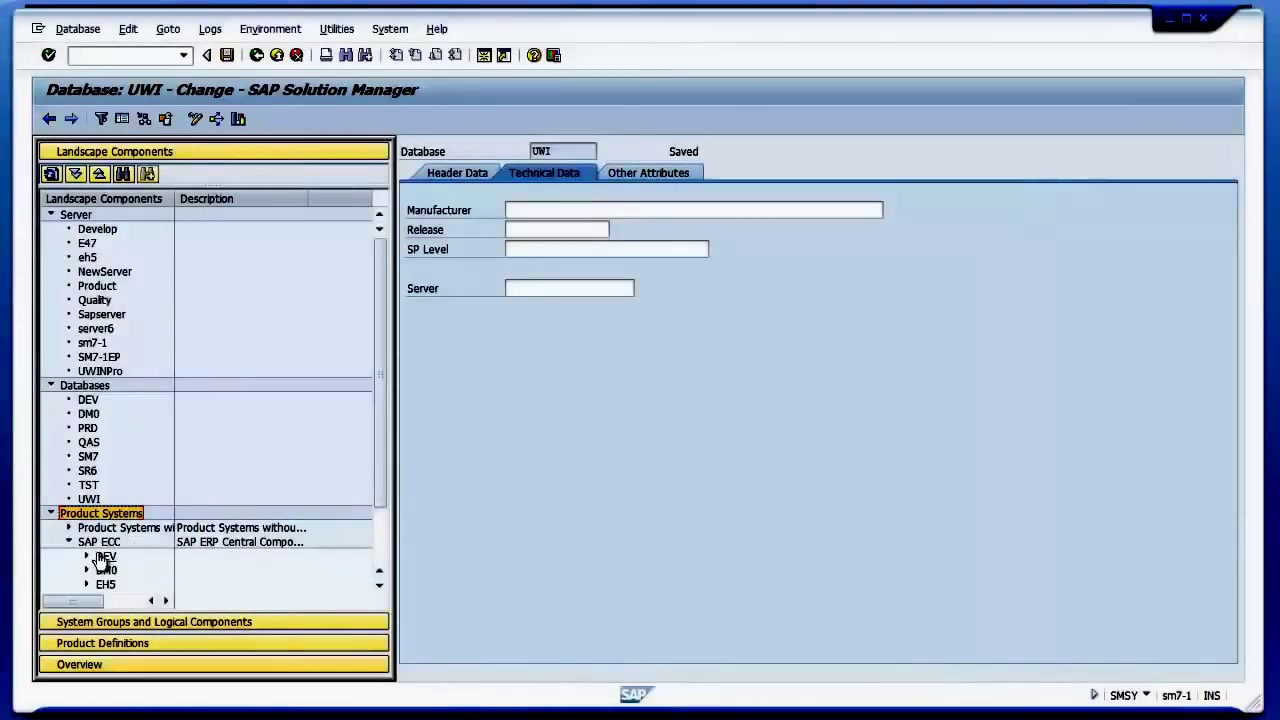
Examine the SAP ECC Server instance of product system UWI: its header data, clients, instances, software components and other attributes.
scroll(380, 585, "down", 1)
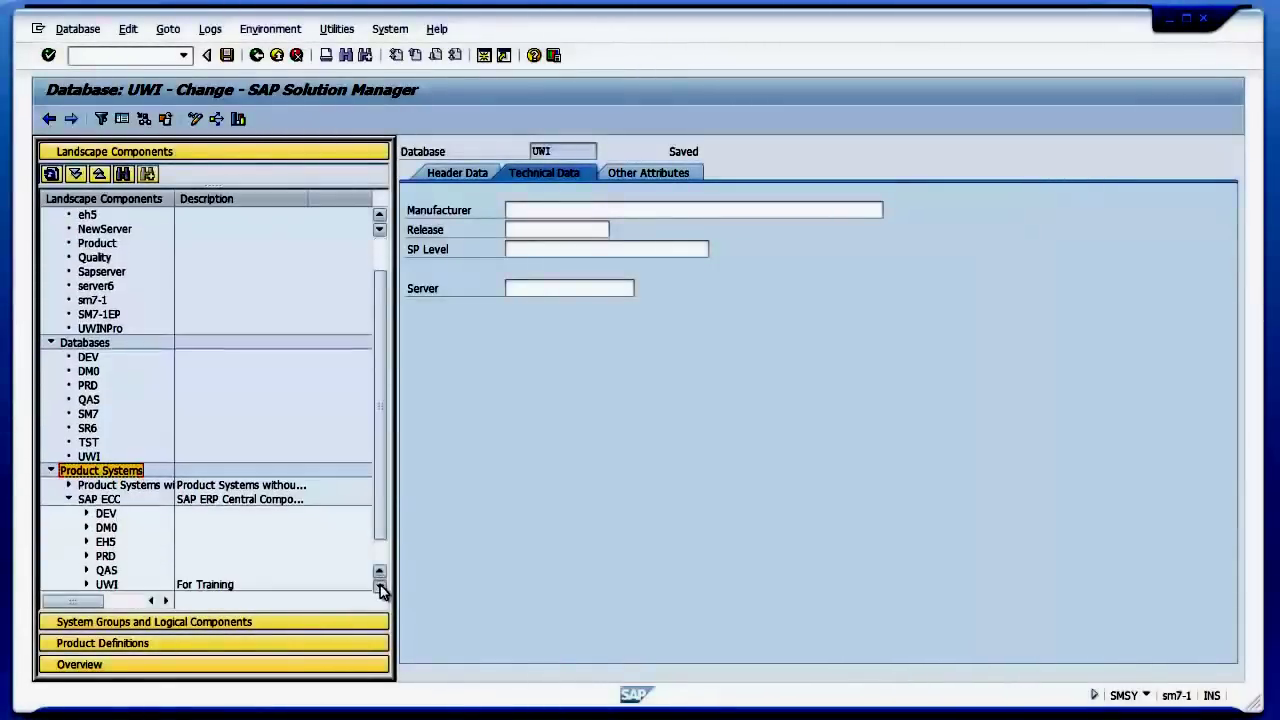
left_click(86, 584)
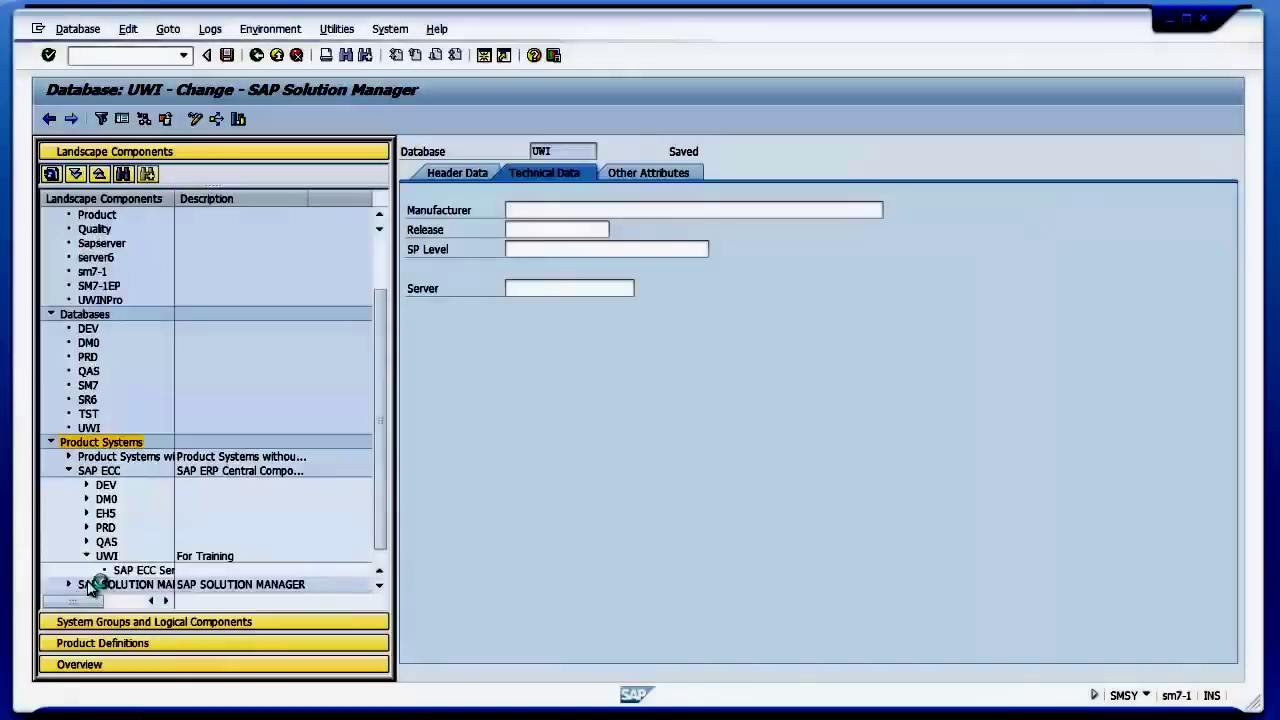
left_click(150, 572)
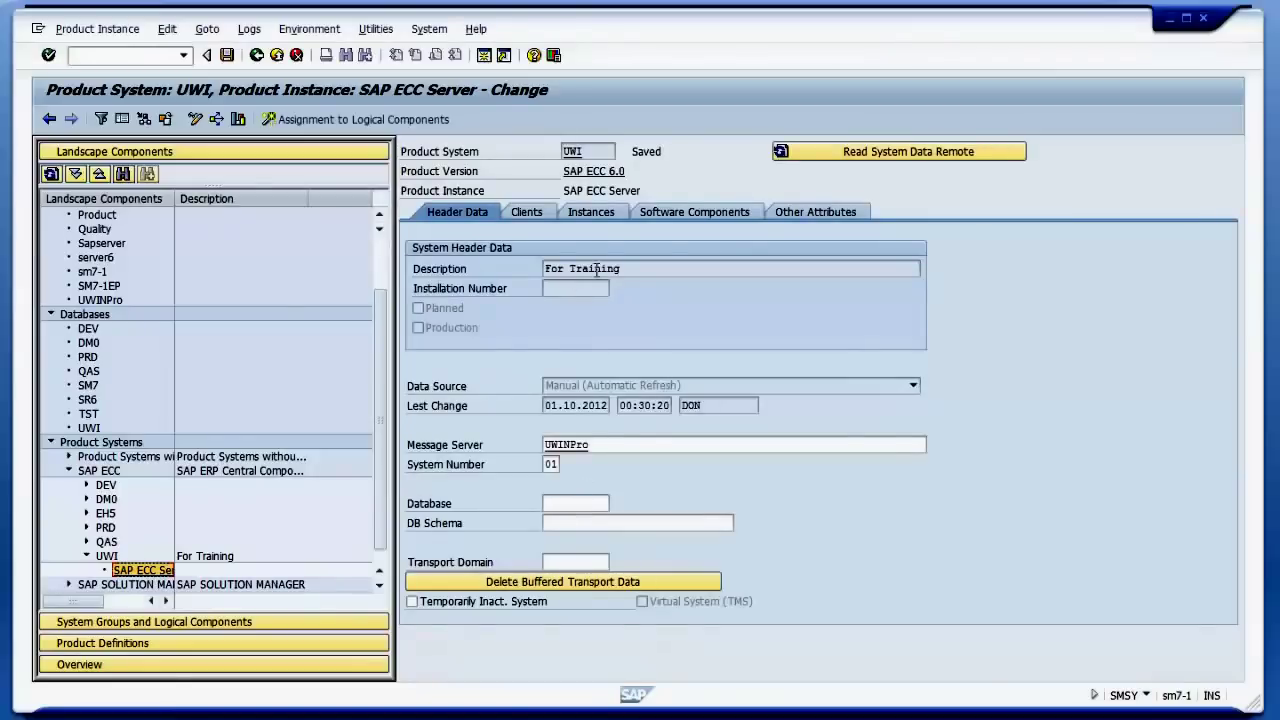
left_click(538, 218)
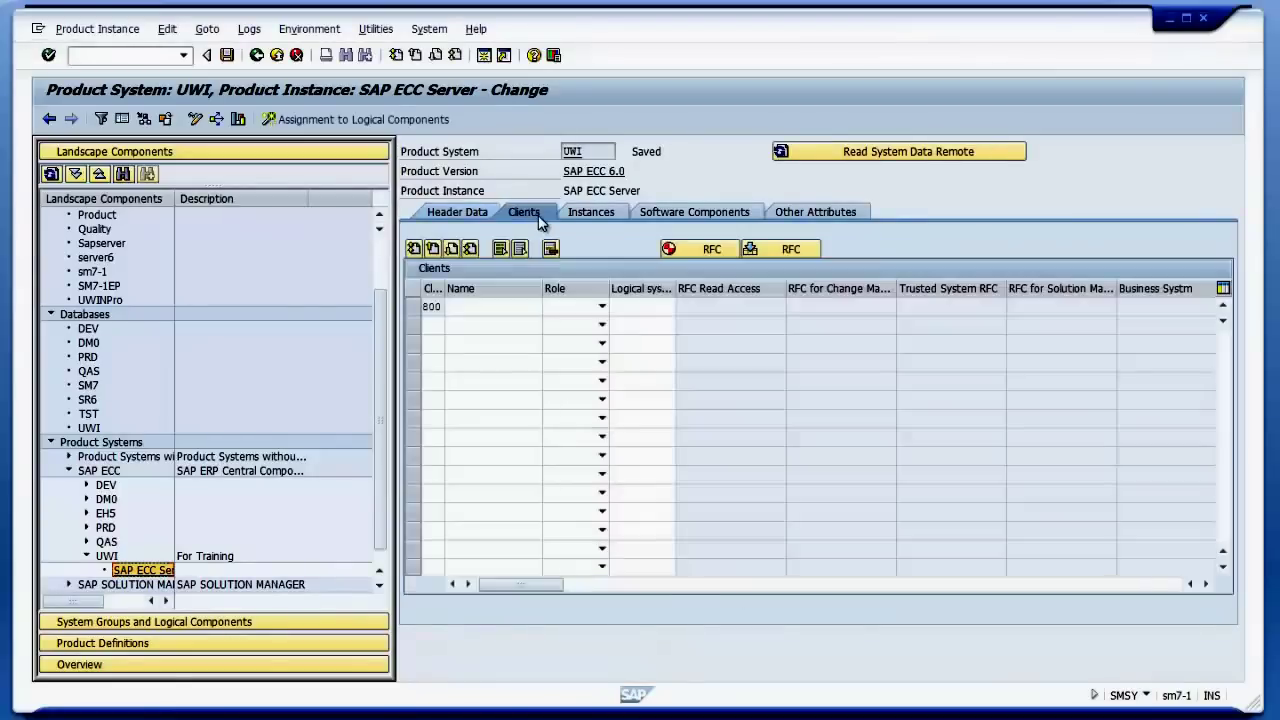
left_click(600, 211)
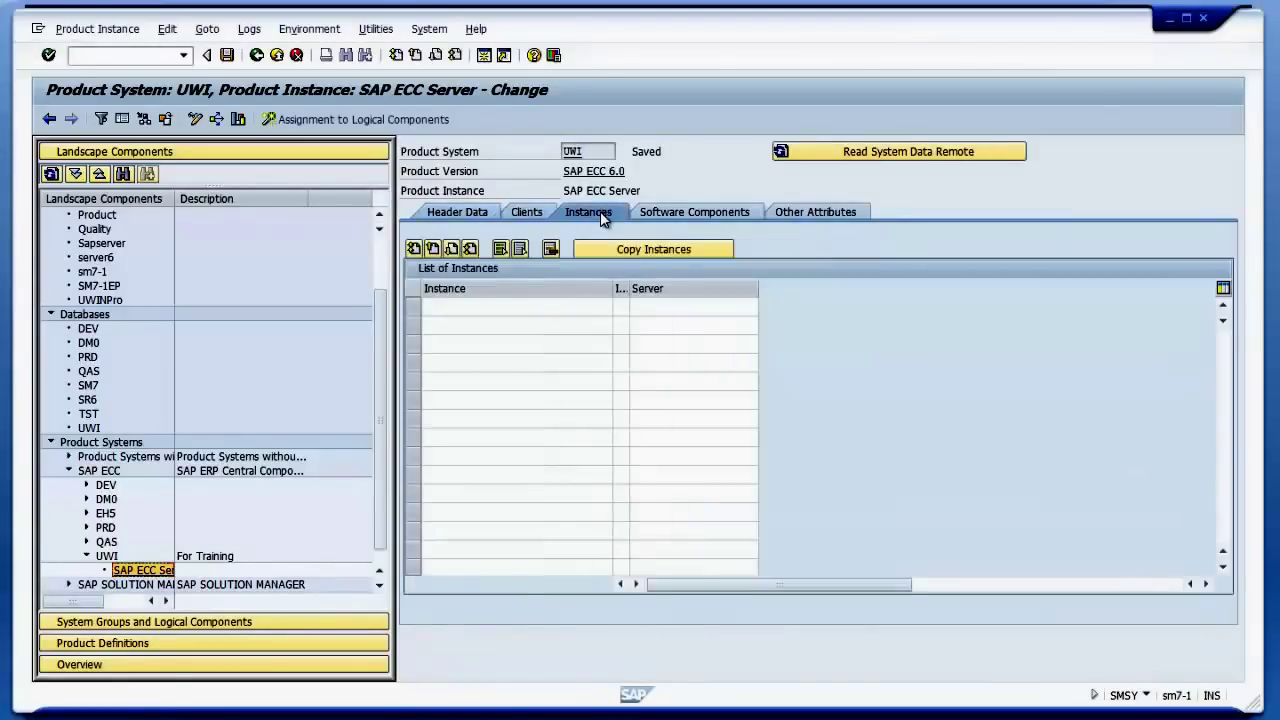
left_click(650, 215)
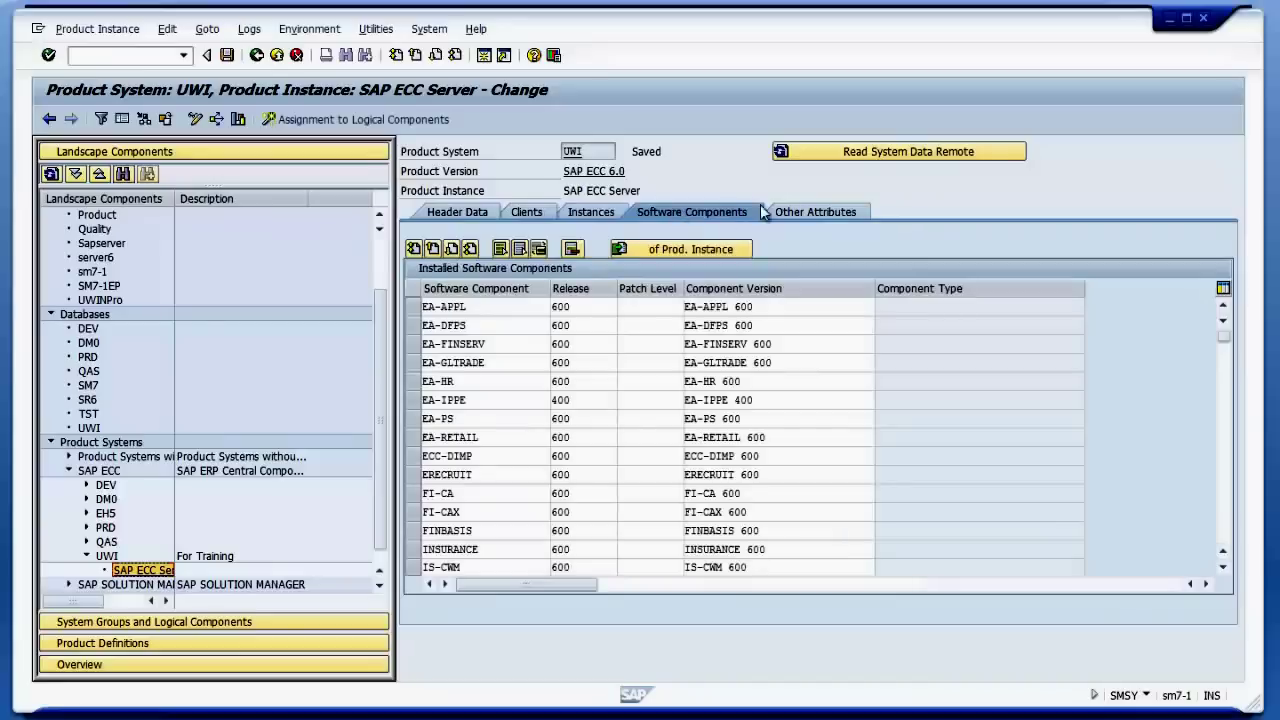
left_click(810, 212)
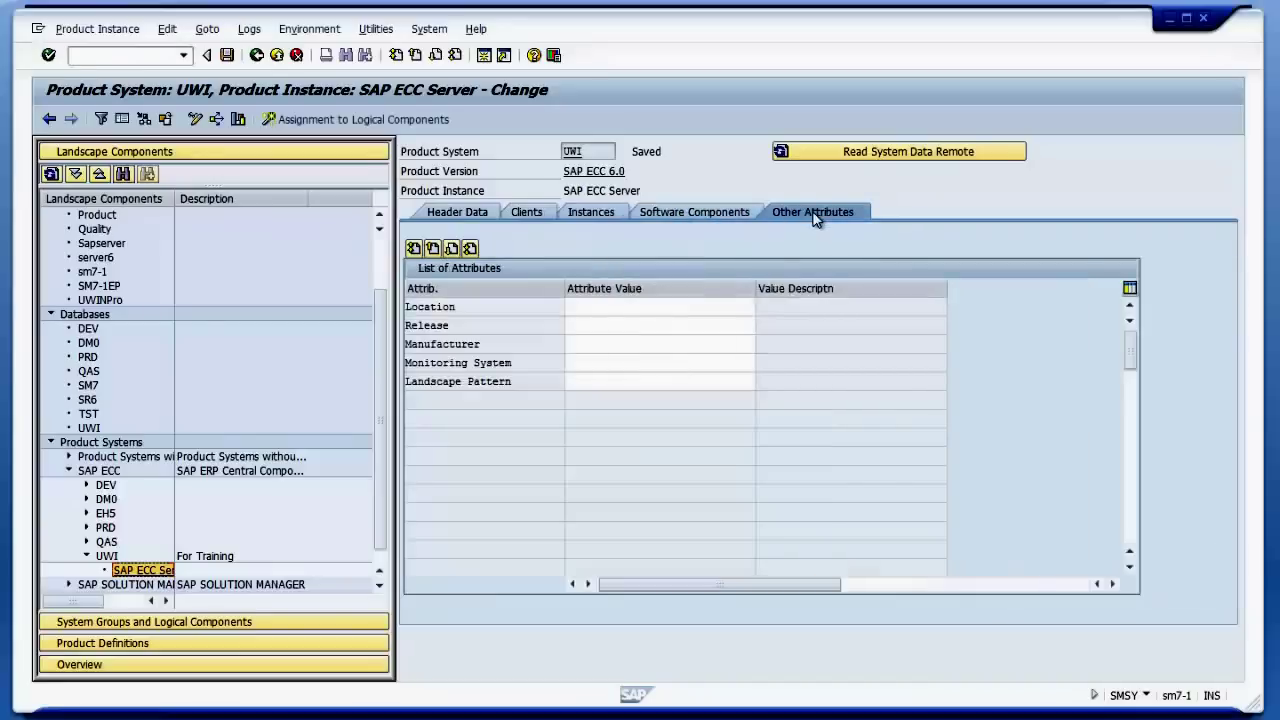
left_click(536, 215)
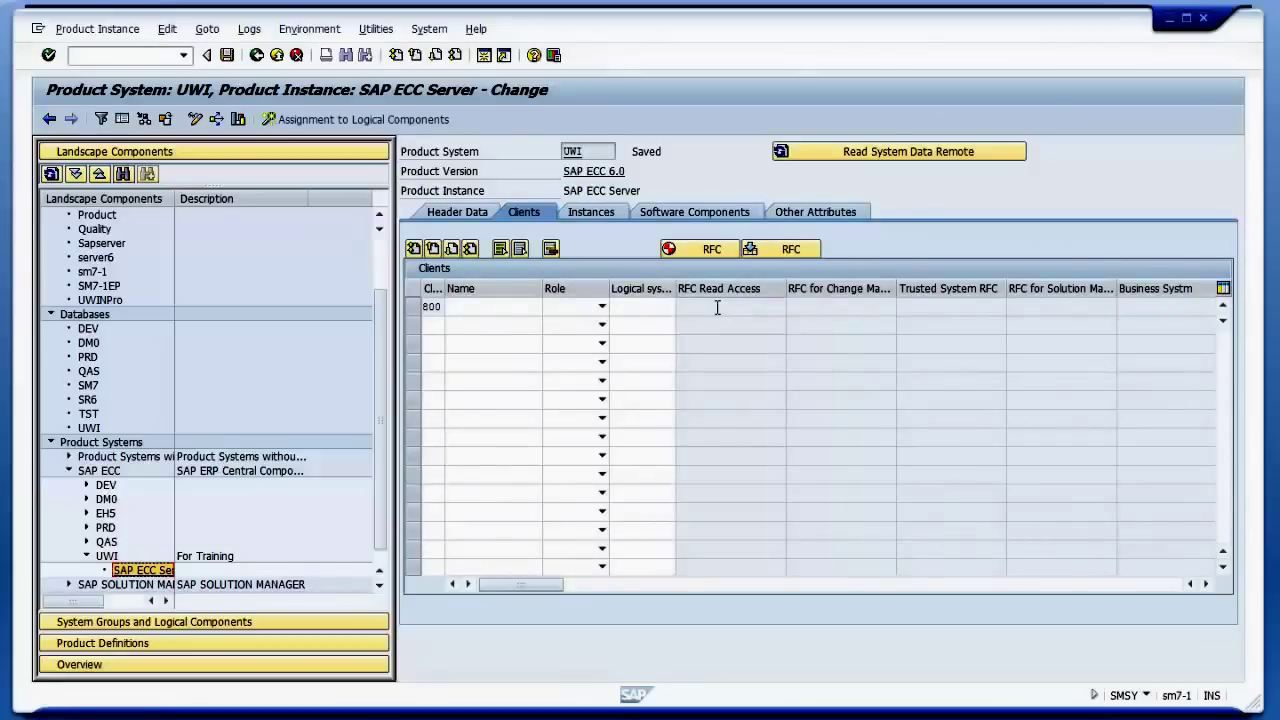
left_click(649, 307)
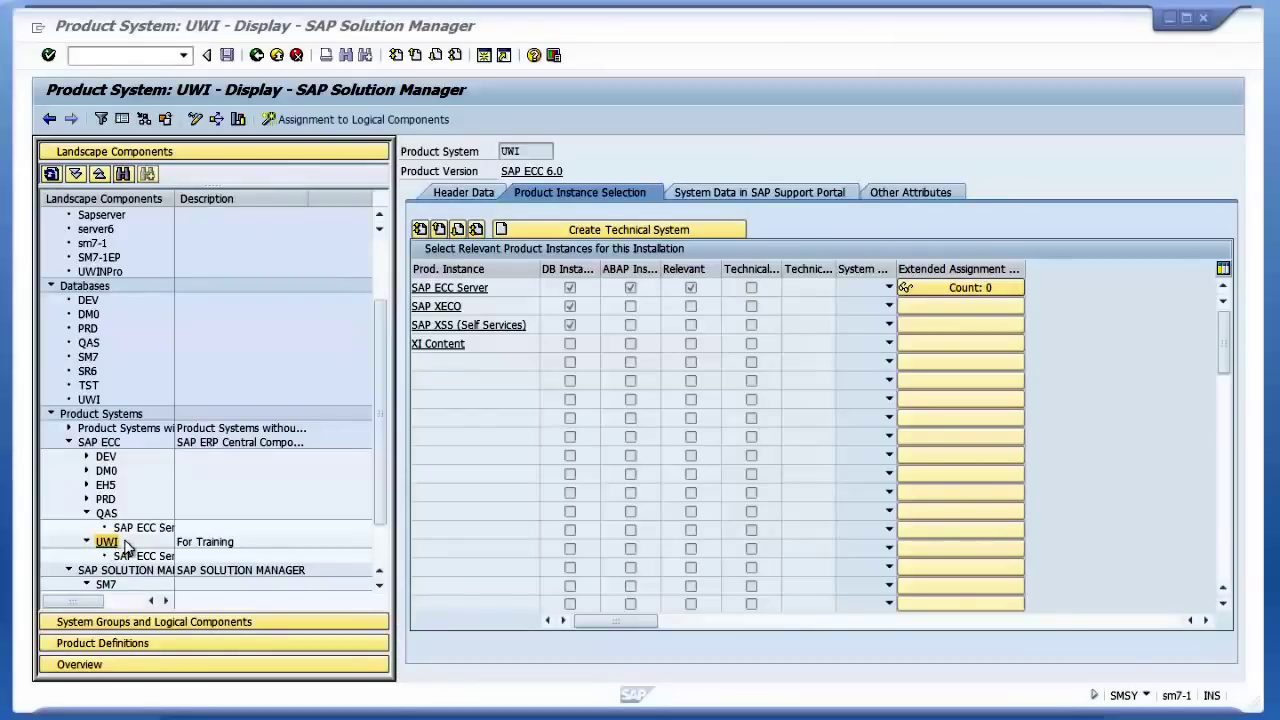
Generate the installation/upgrade key for product system UWI from the object selection, and close both dialogs.
left_click(128, 557)
left_click(97, 28)
left_click(88, 52)
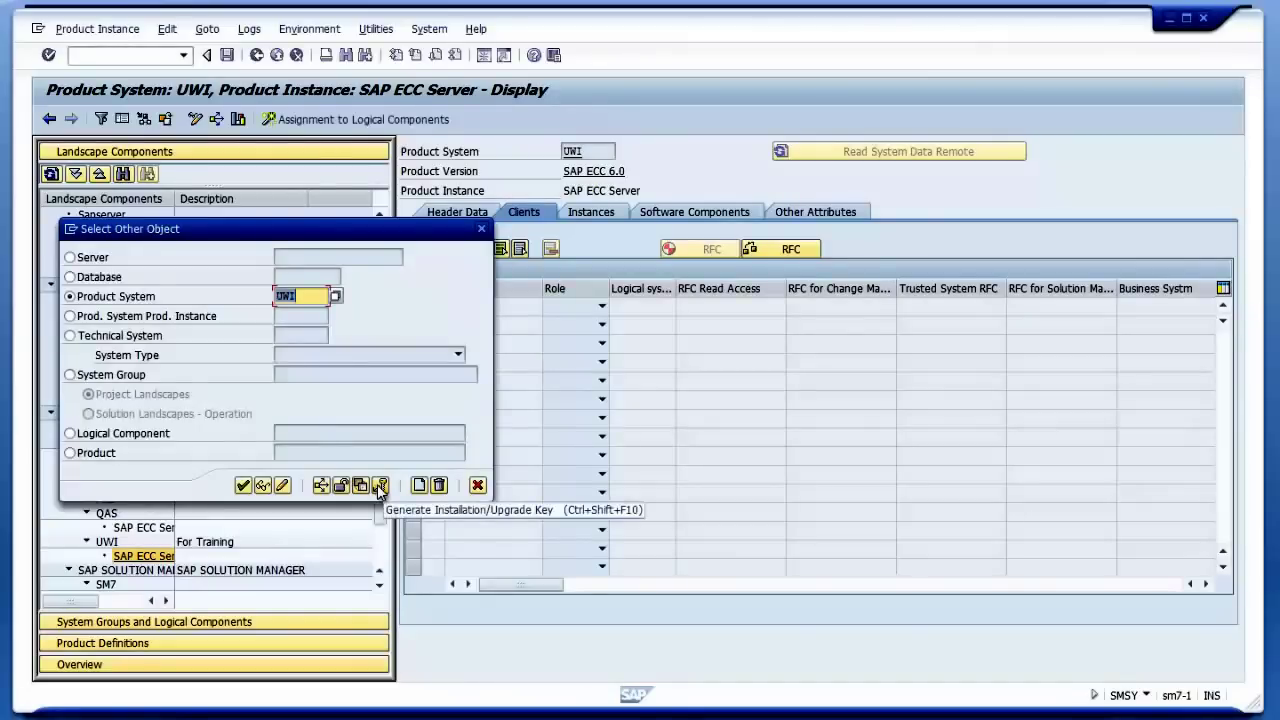
left_click(380, 486)
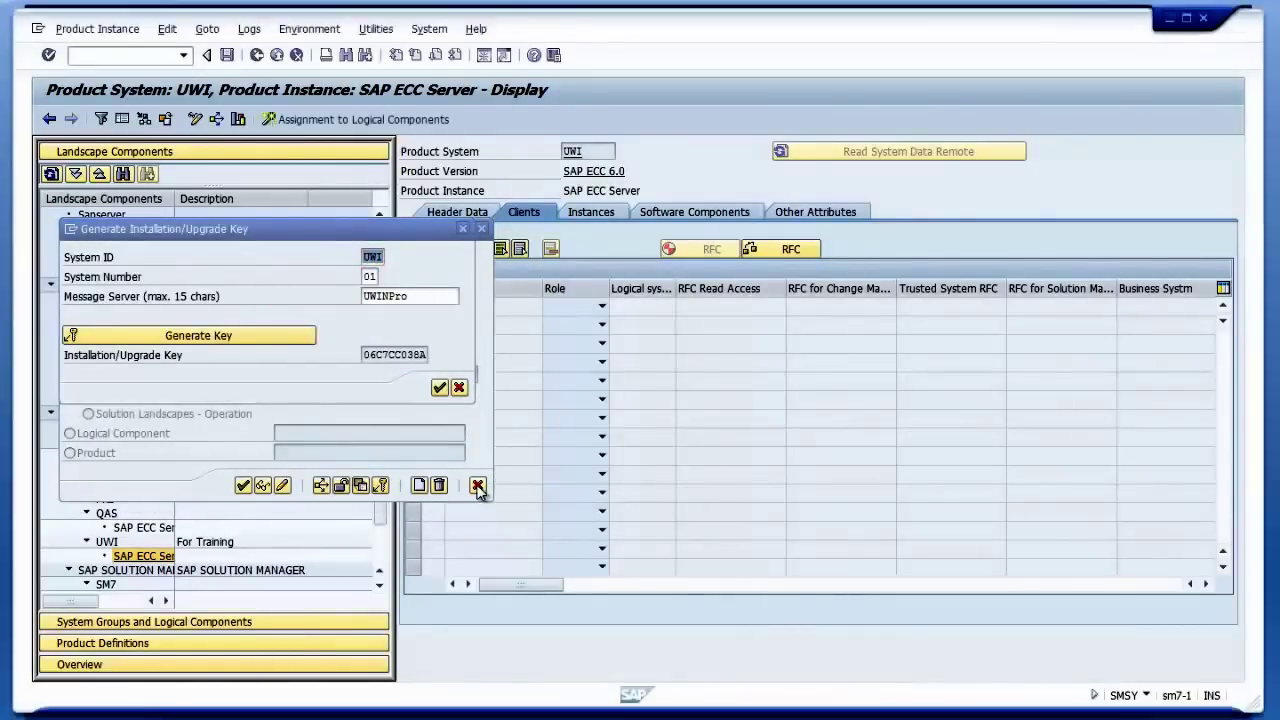
left_click(459, 388)
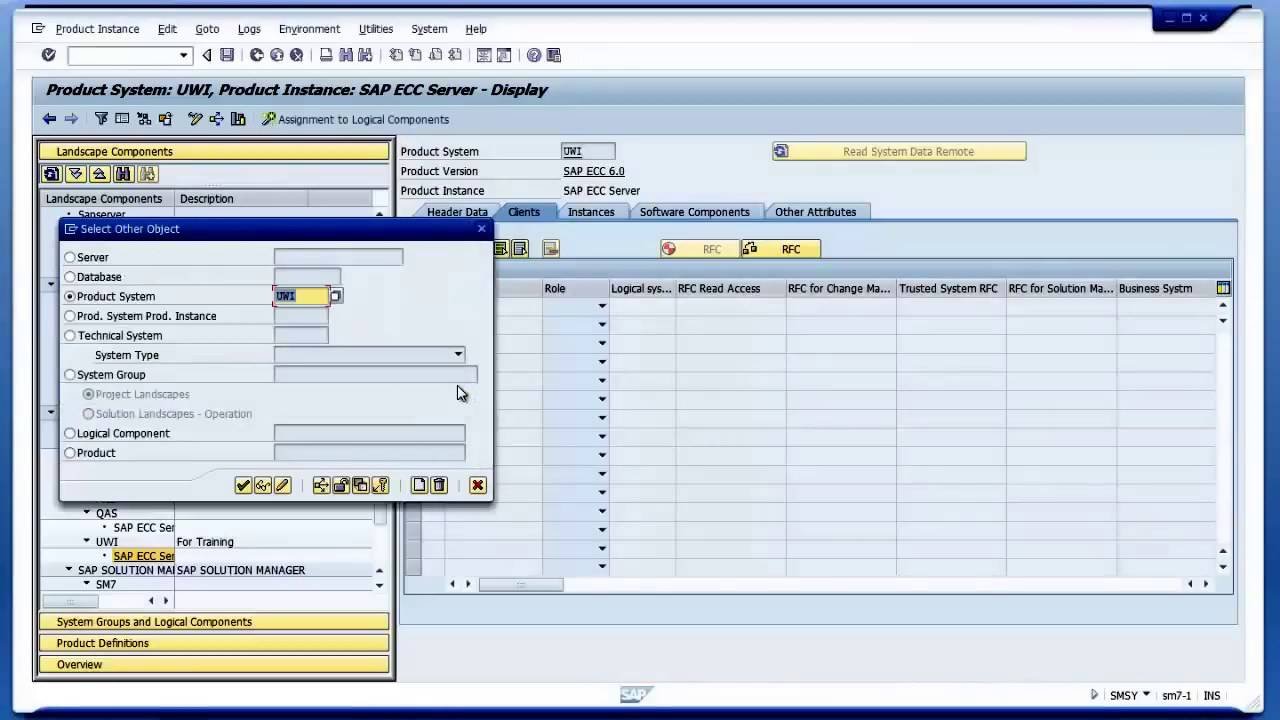
left_click(477, 485)
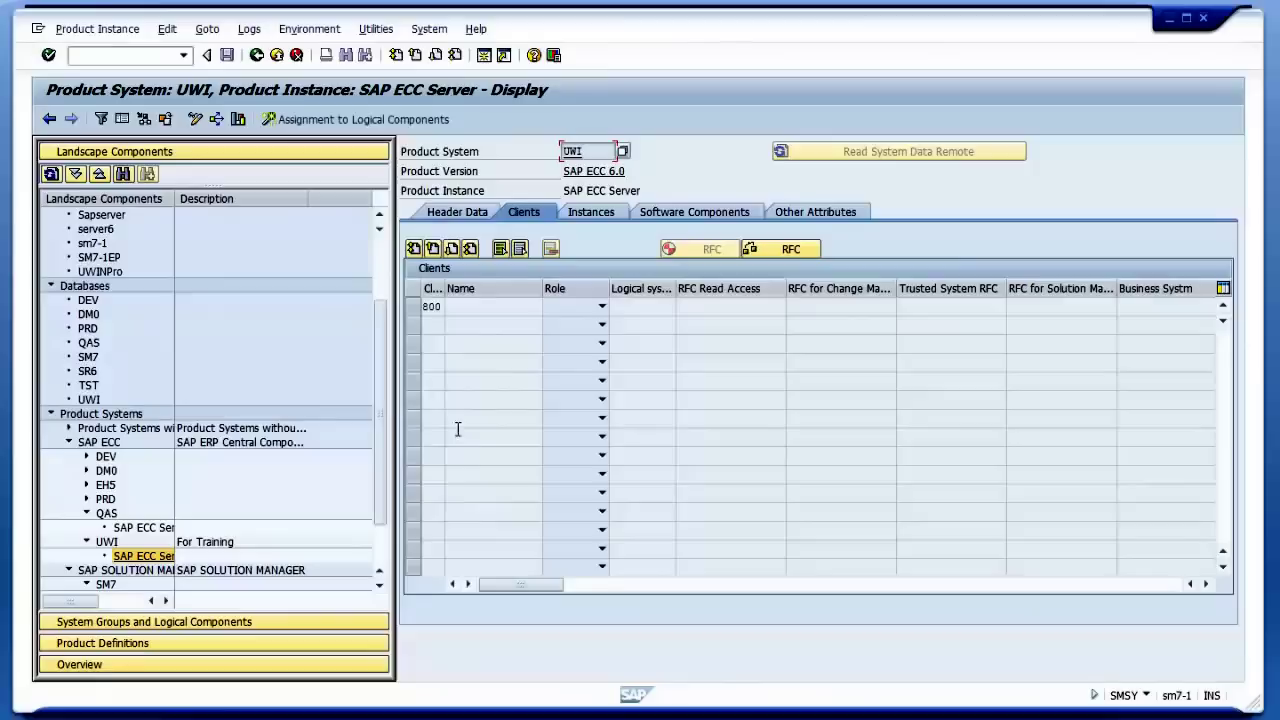
Go to Project Administration from the system landscape and open the maintenance project DSR_PR3.
left_click(329, 31)
mouse_move(324, 50)
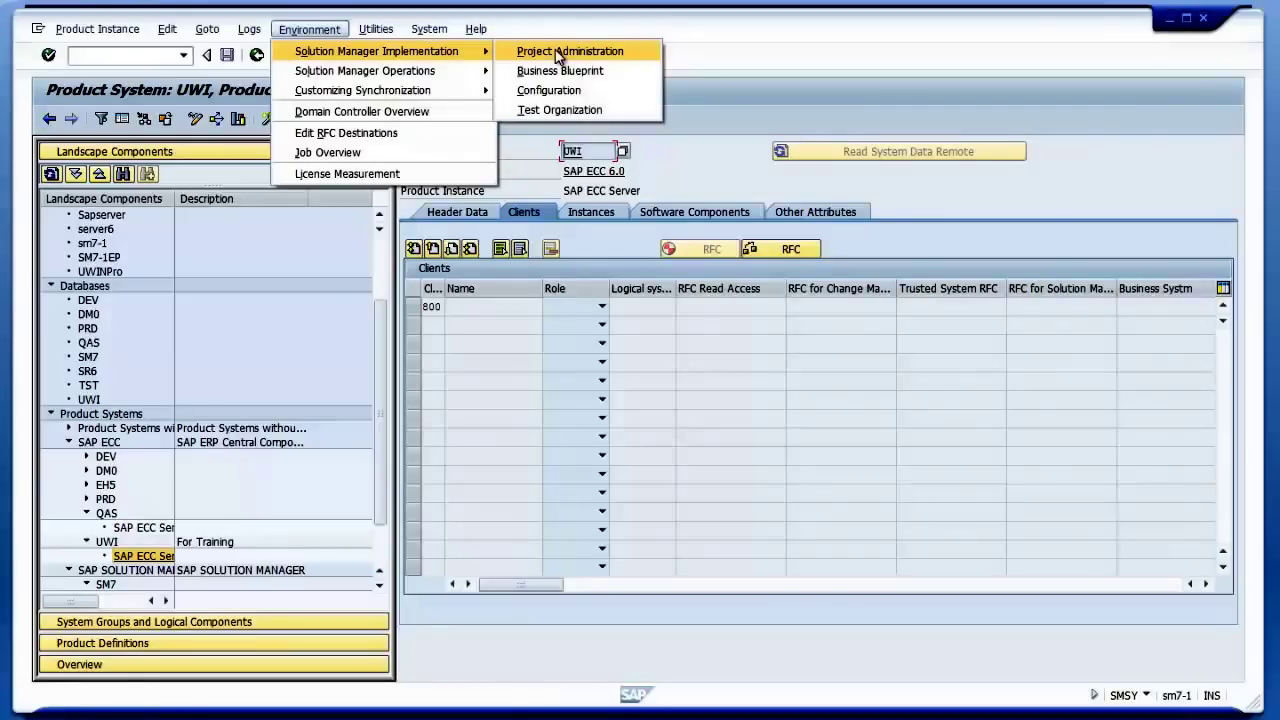
left_click(556, 54)
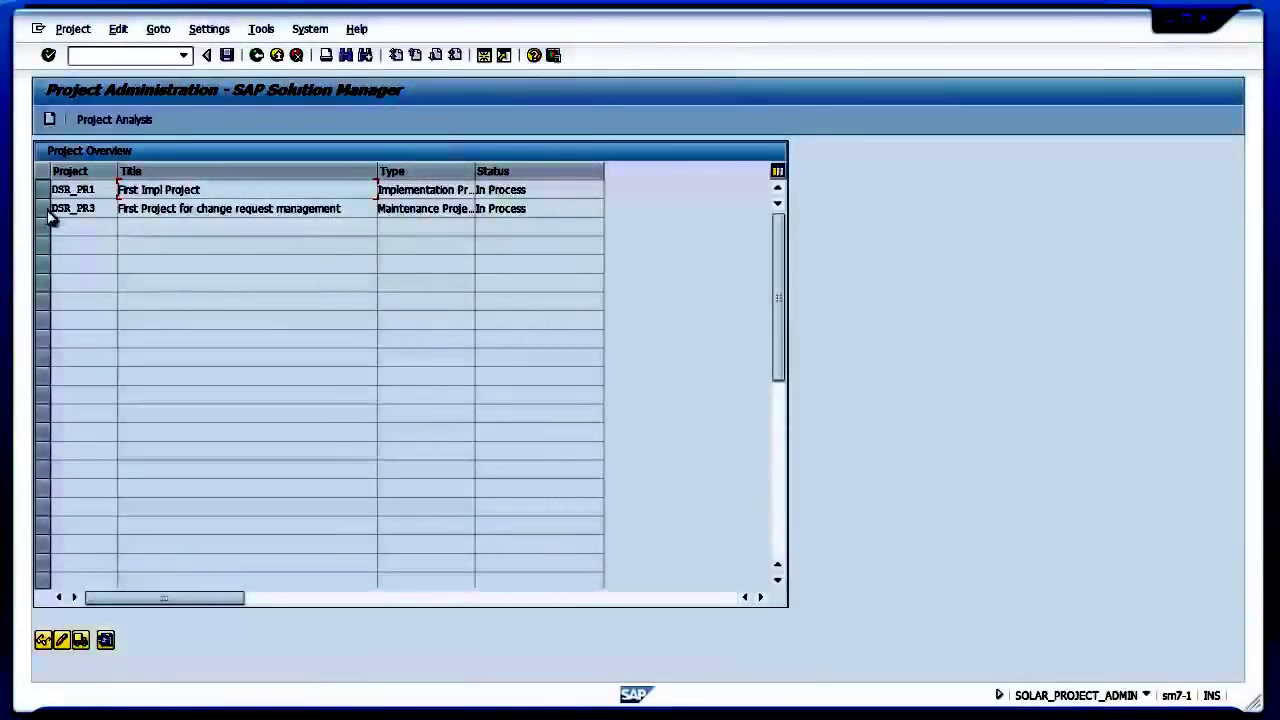
double_click(84, 209)
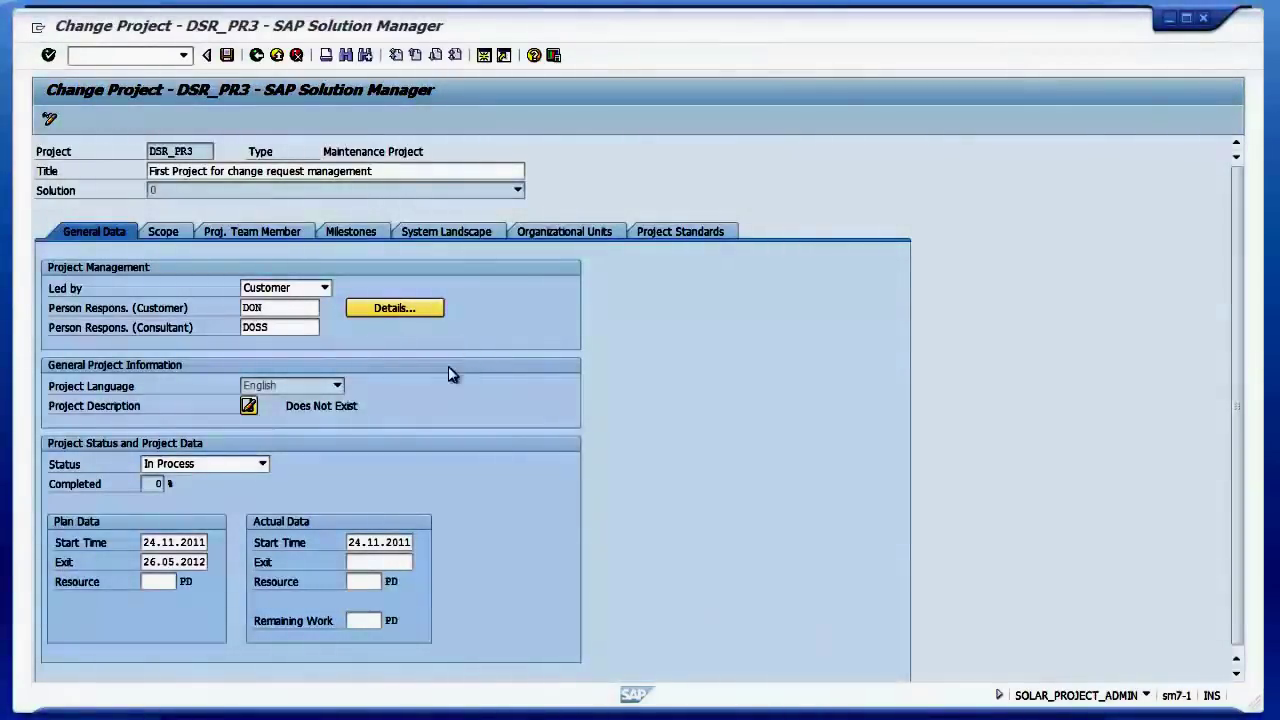
Review project DSR_PR3's scope, team members, milestones, system landscape, organizational units and project standards, and return to the system landscape.
left_click(163, 232)
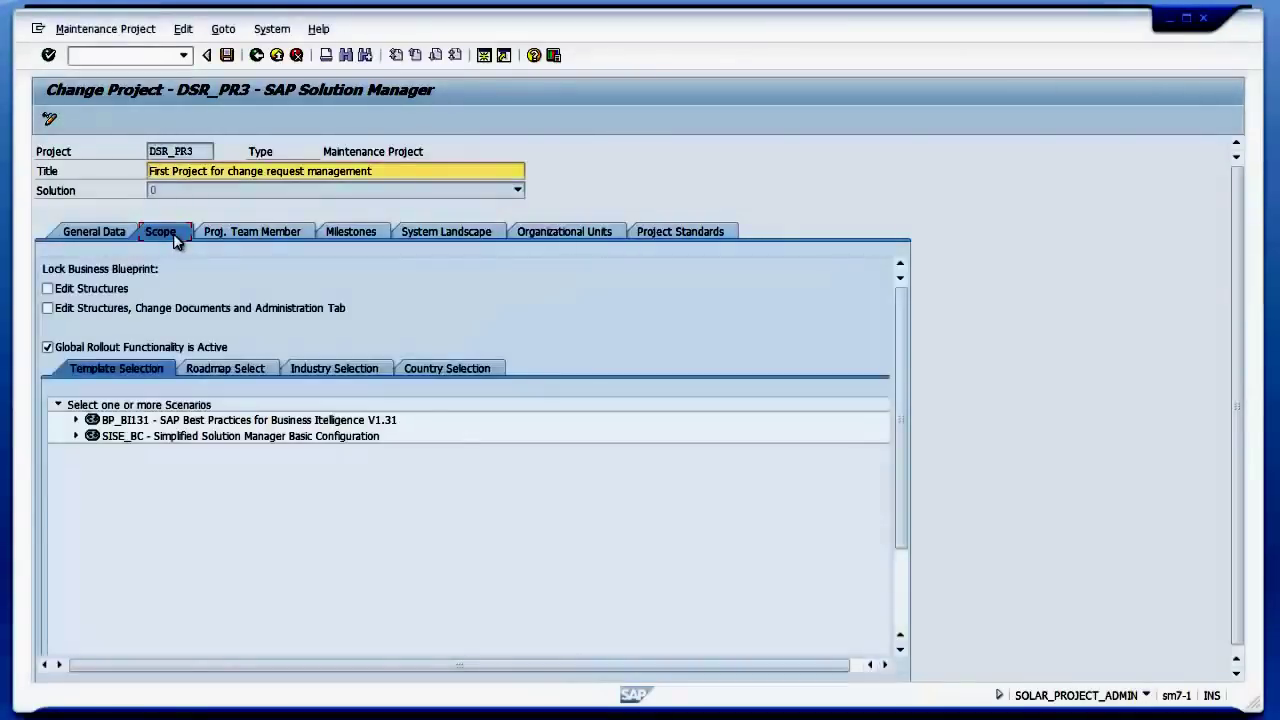
left_click(251, 236)
left_click(350, 236)
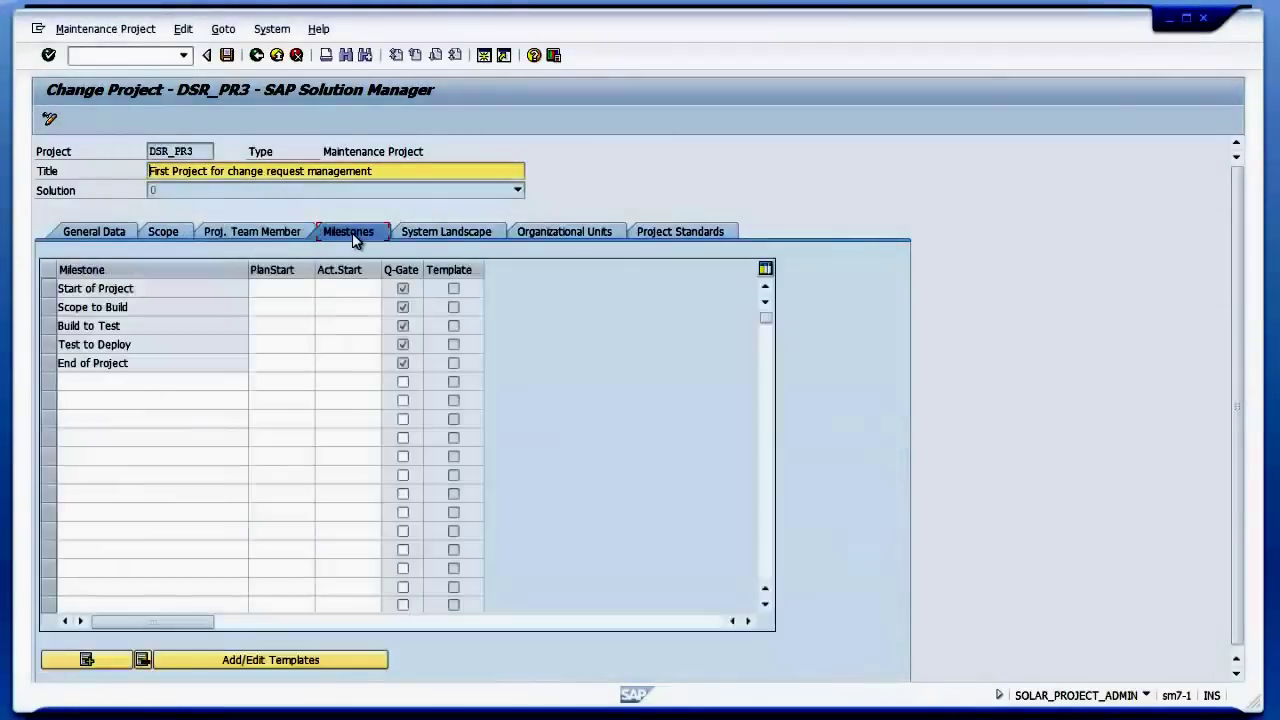
left_click(455, 234)
left_click(570, 236)
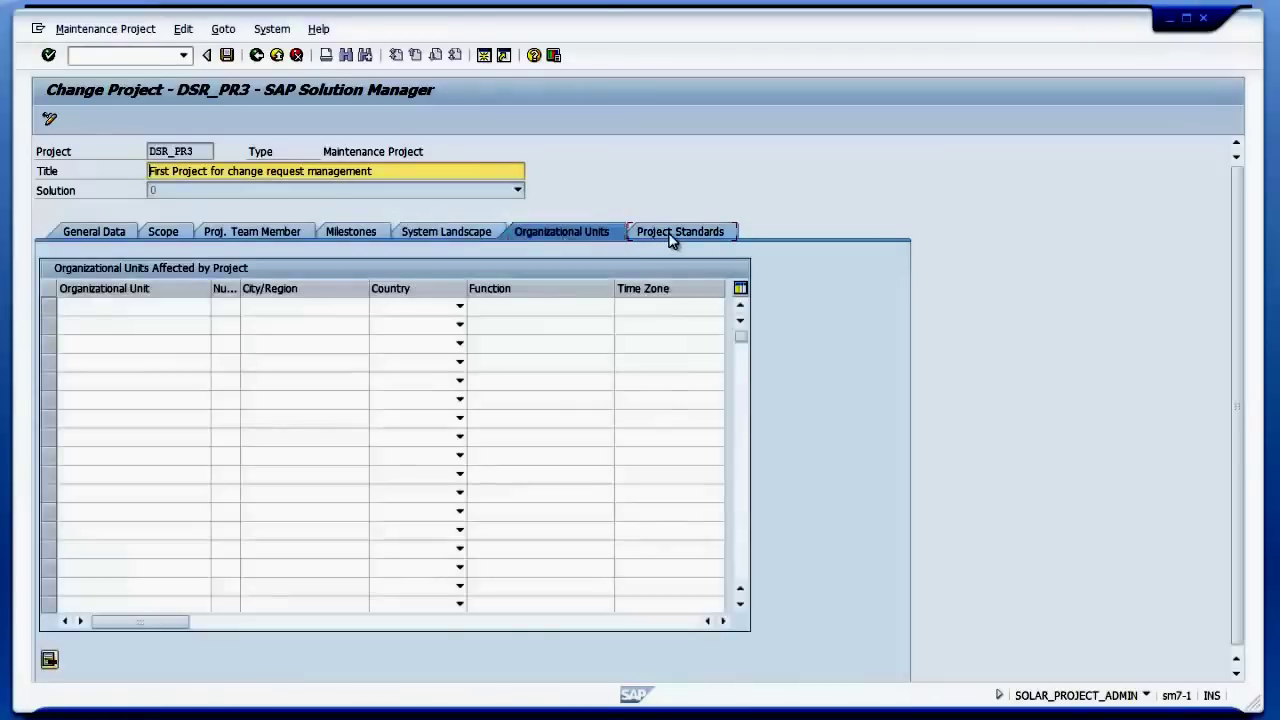
left_click(672, 238)
left_click(256, 56)
left_click(256, 56)
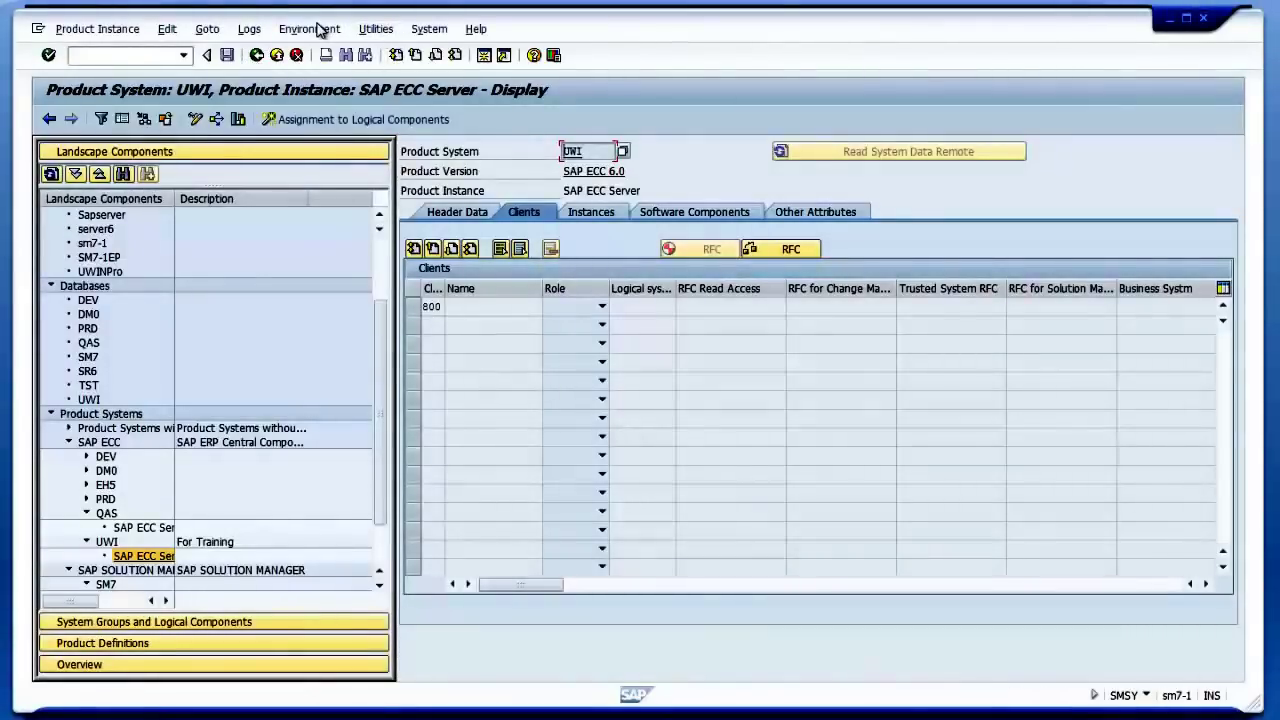
Go to the Business Blueprint from the system landscape to view project DSR_PR1's structure, and return.
left_click(312, 29)
mouse_move(440, 51)
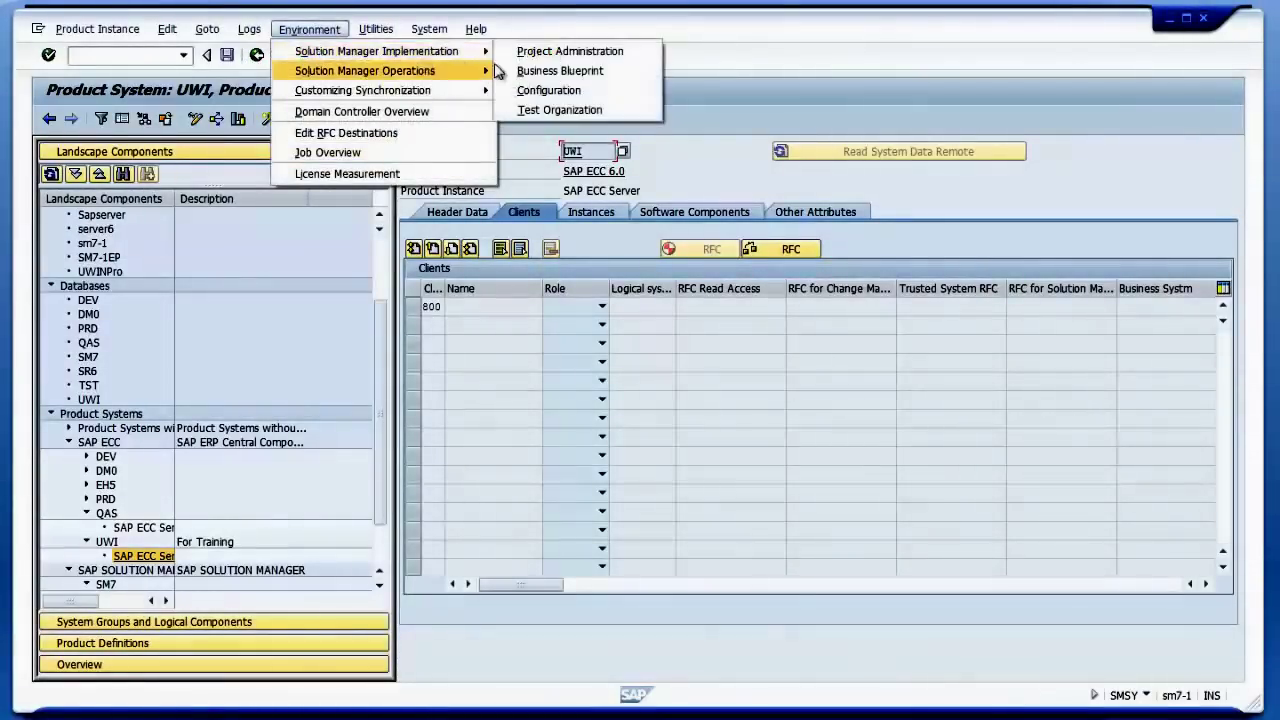
left_click(557, 72)
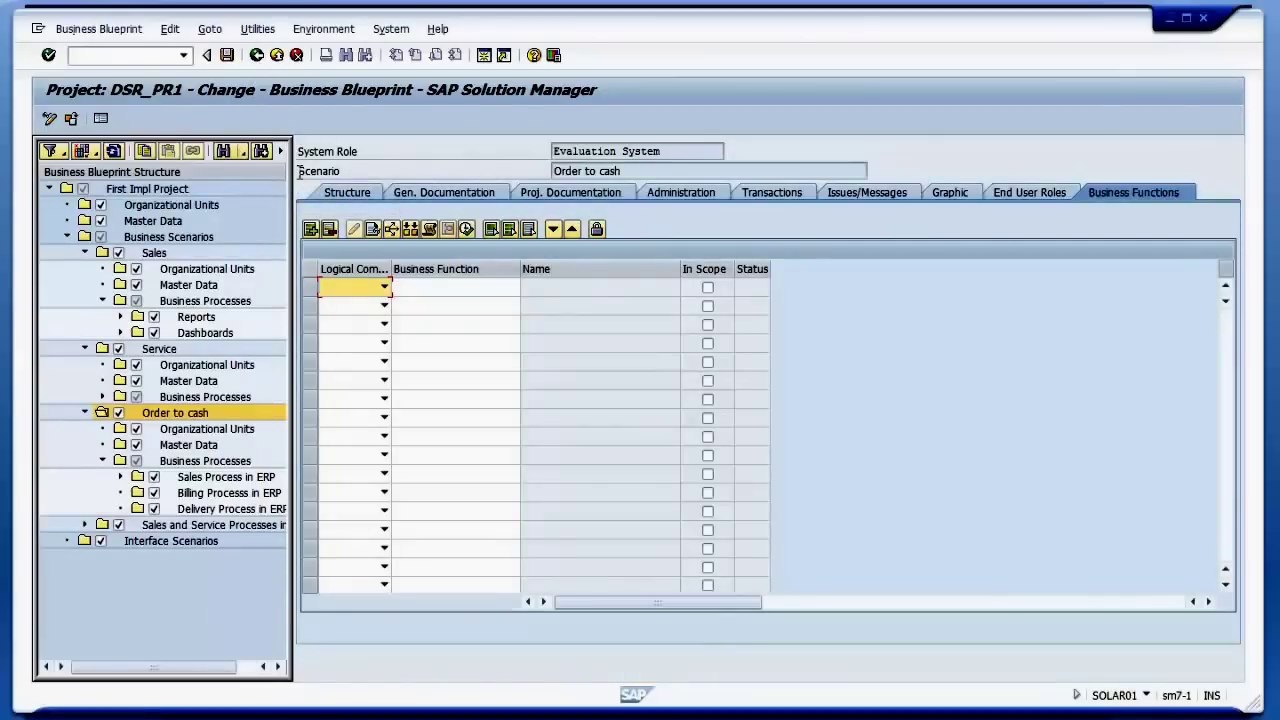
left_click(257, 56)
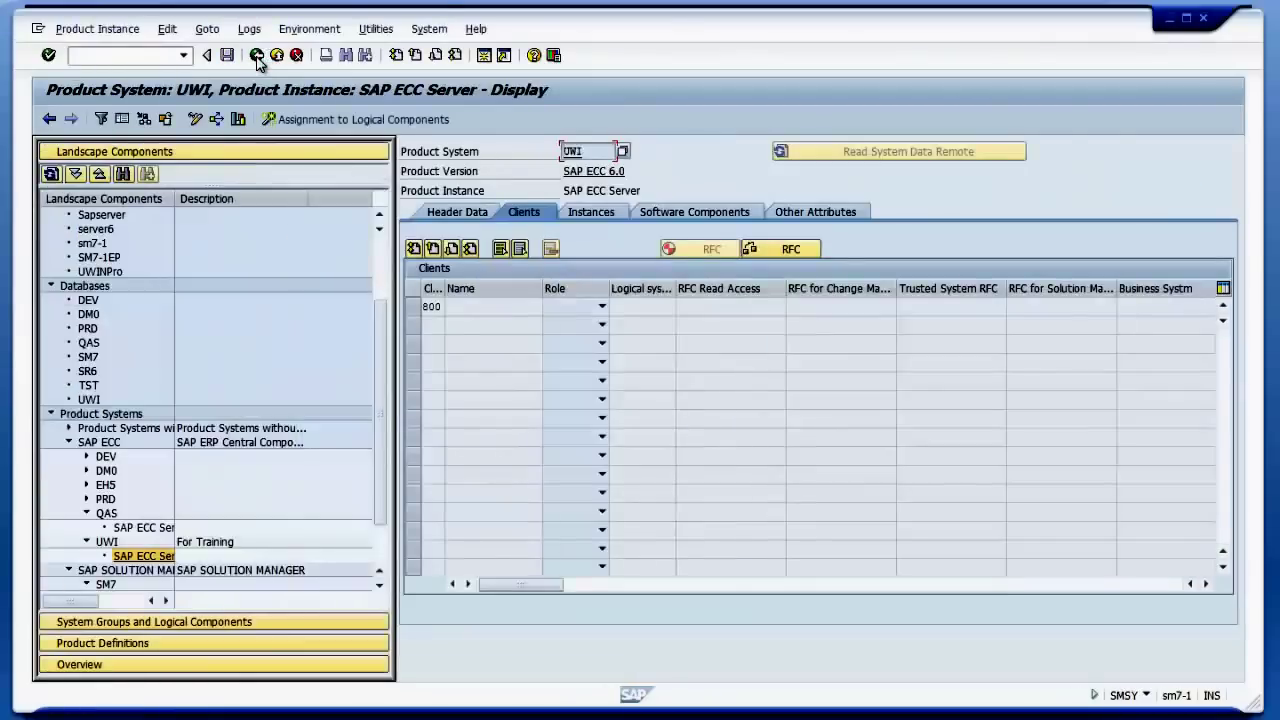
Go to the implementation Configuration of project DSR_PR1 to view its structure, and return to the system landscape.
left_click(306, 29)
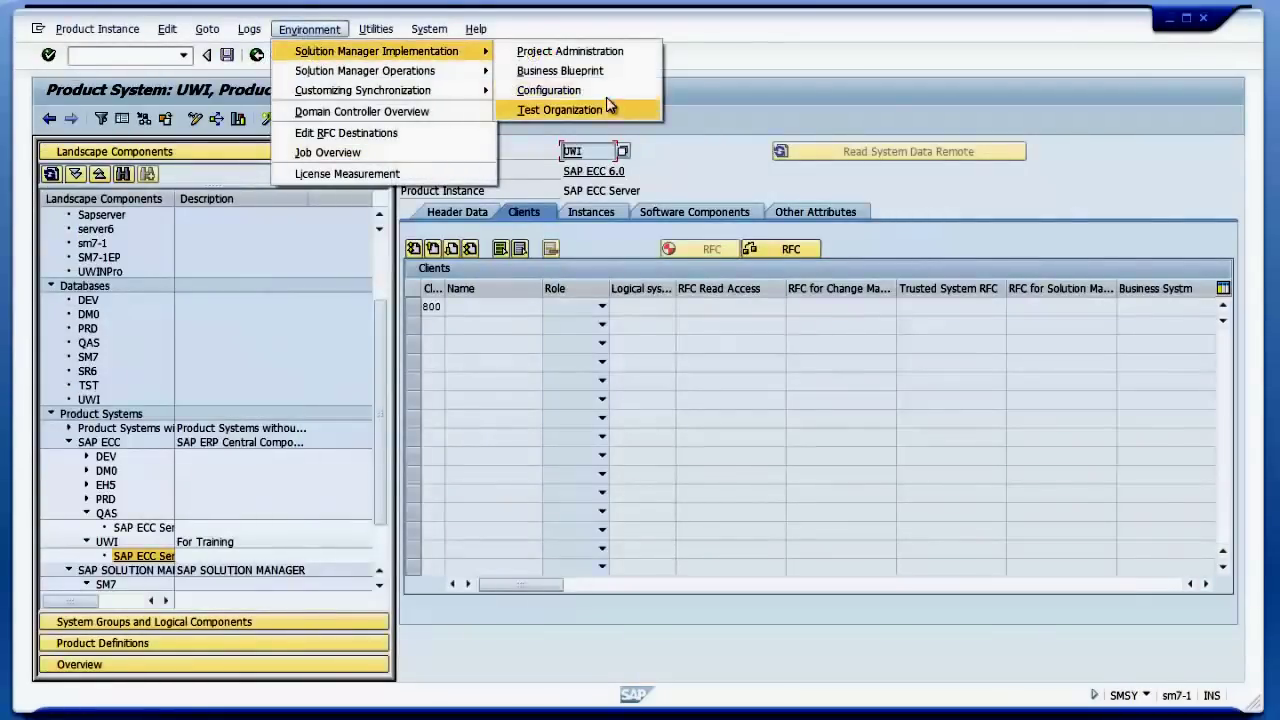
left_click(580, 110)
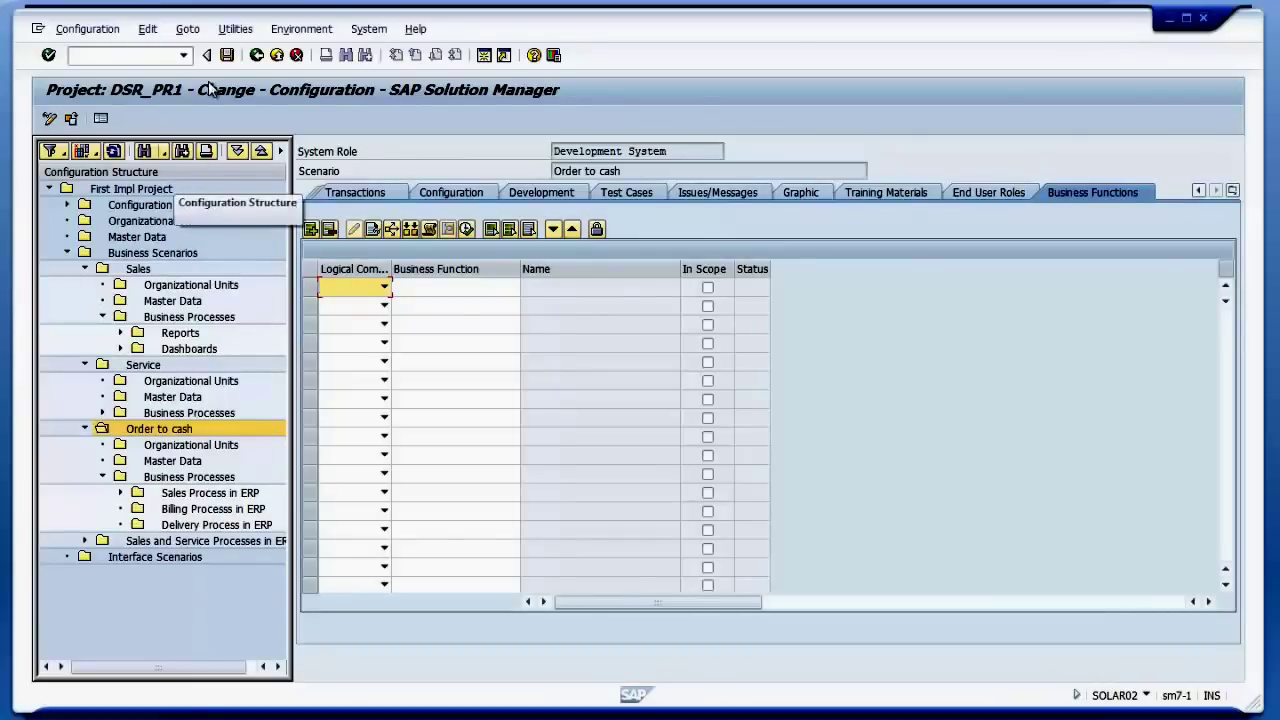
left_click(256, 55)
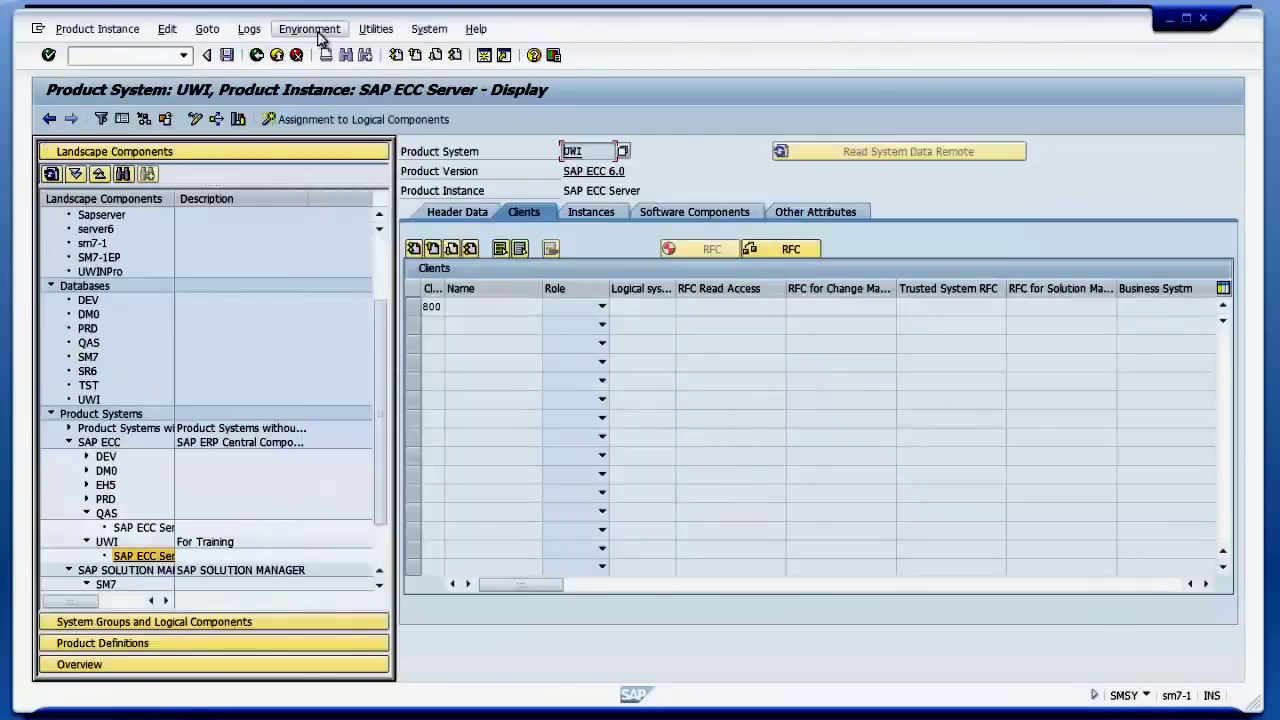
Open the Solution Manager operations overview, view the operations of solution SOLUTION2_TEST, and return to product system UWI.
left_click(318, 34)
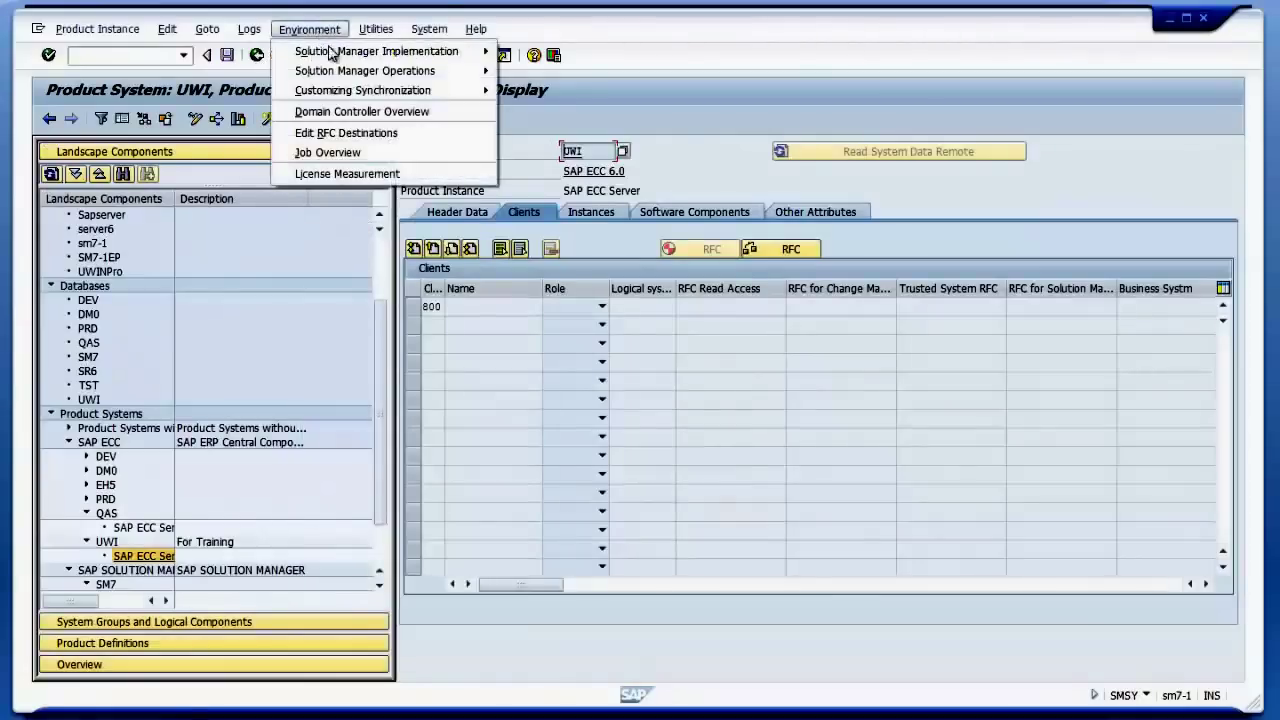
mouse_move(340, 70)
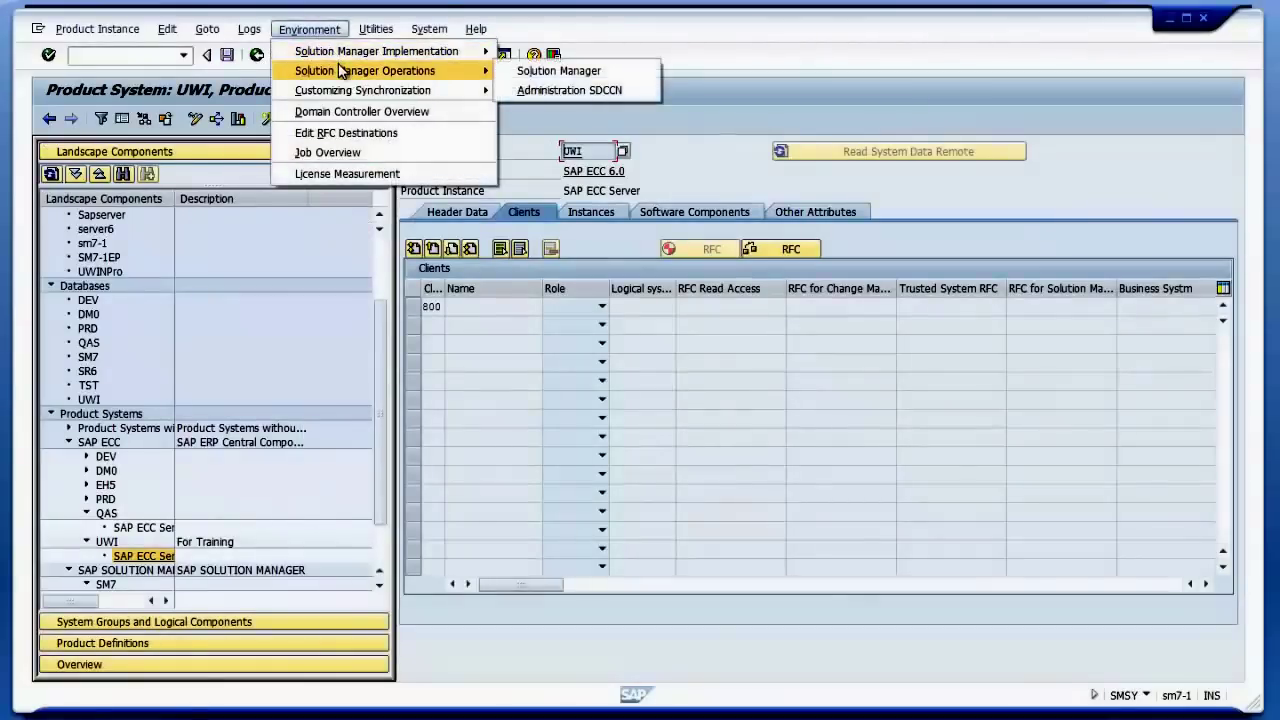
left_click(583, 70)
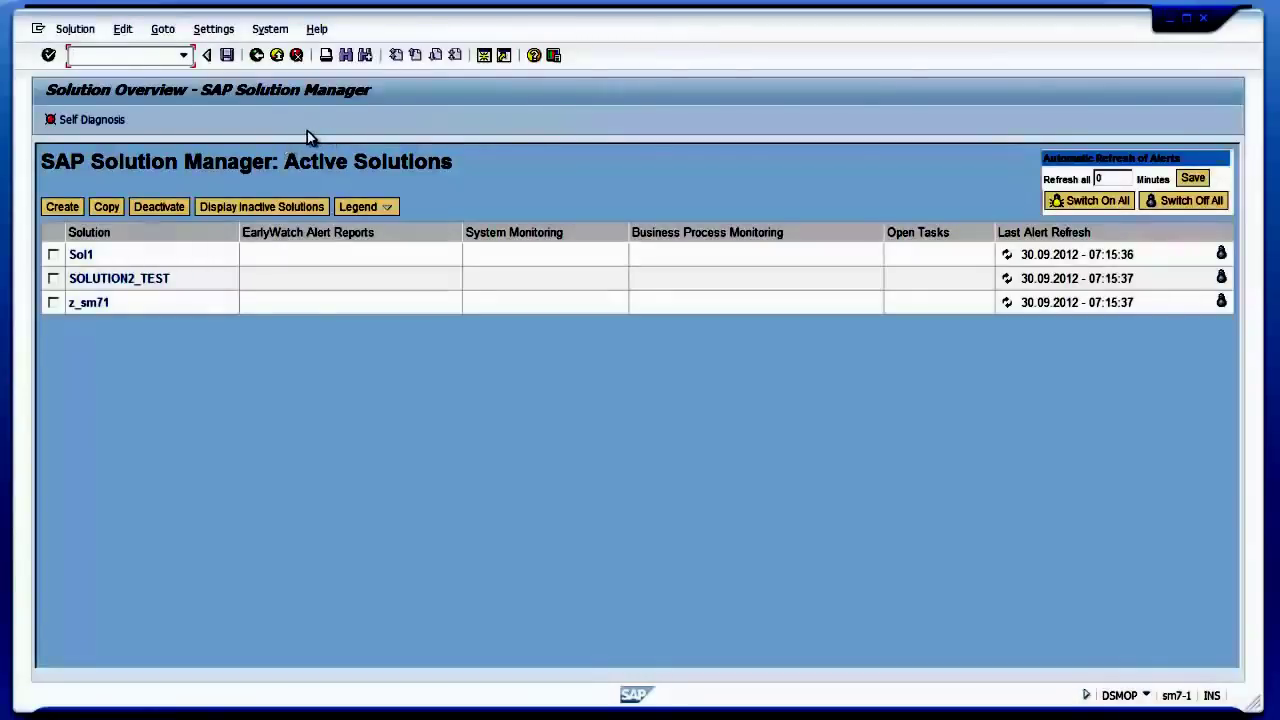
left_click(133, 278)
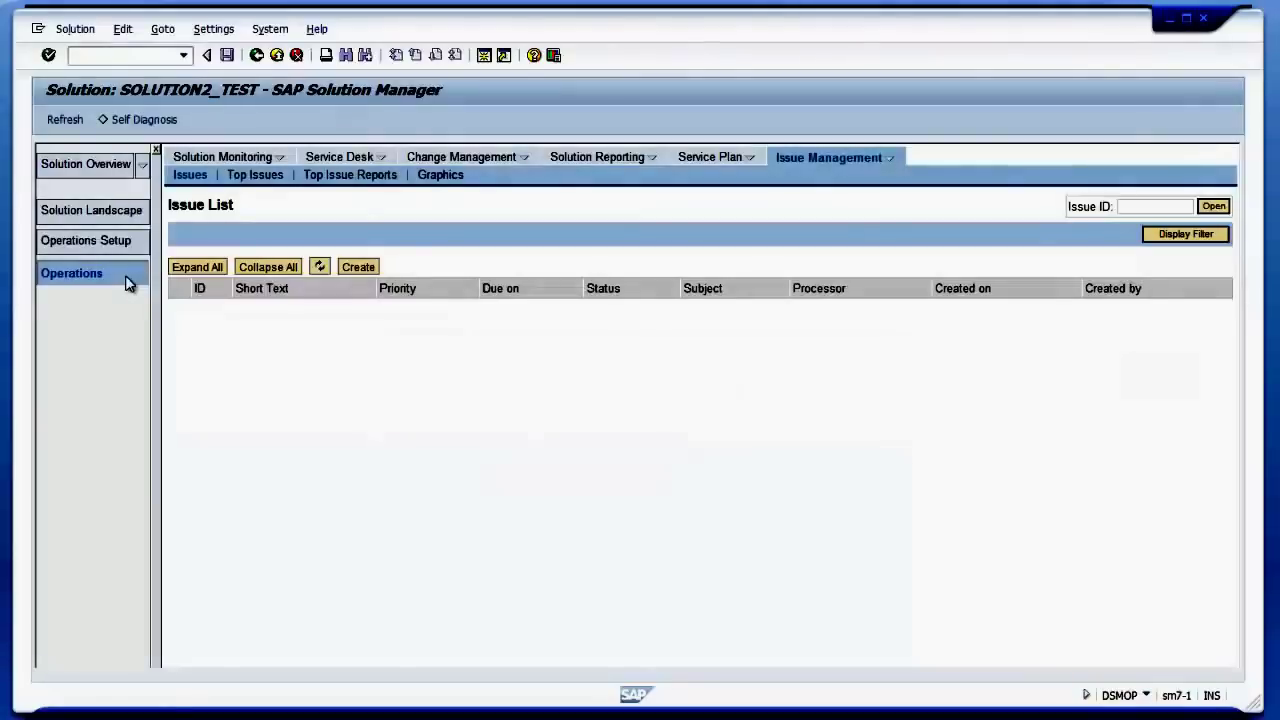
left_click(128, 283)
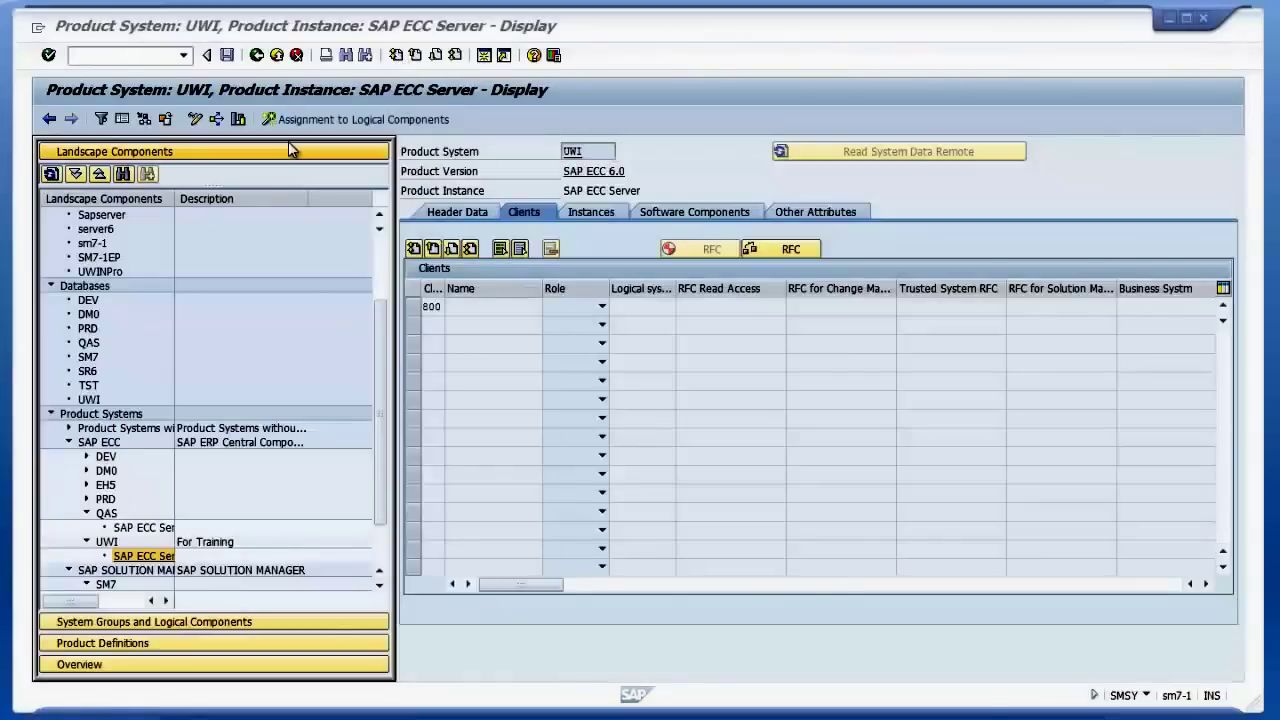
left_click(258, 56)
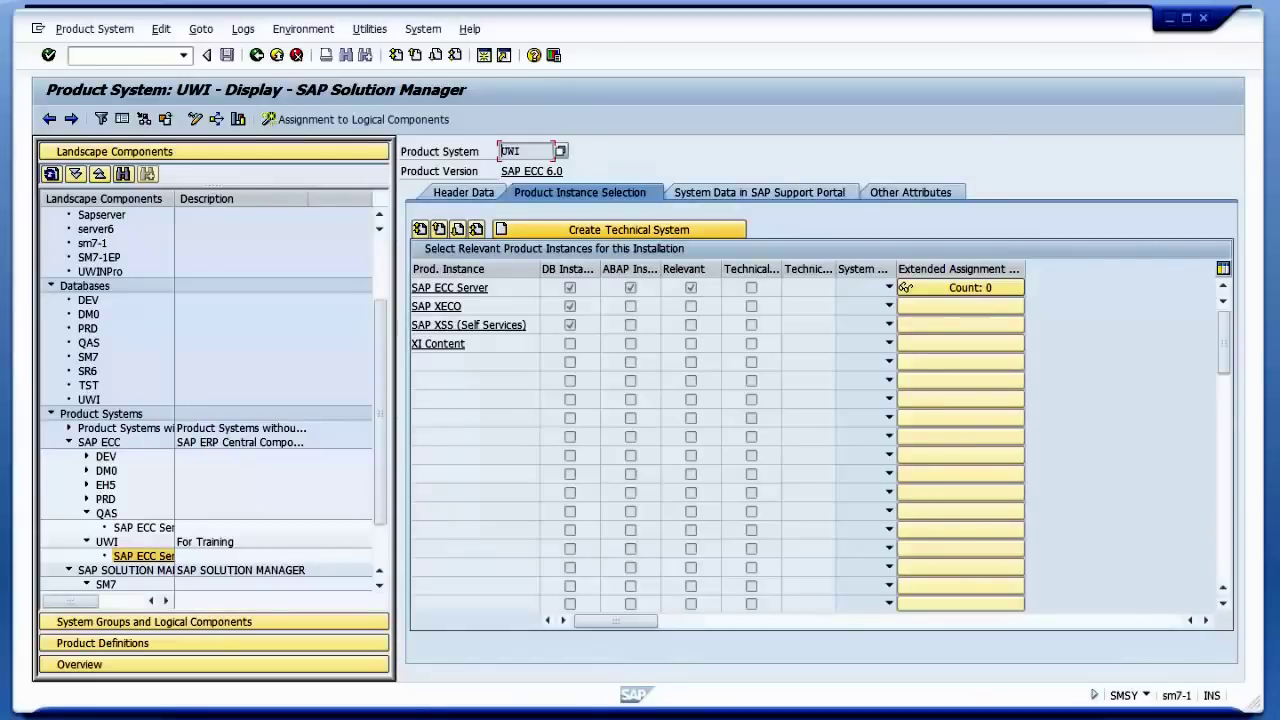
View Administration SDCCN from the Solution Manager operations environment.
left_click(303, 29)
mouse_move(336, 68)
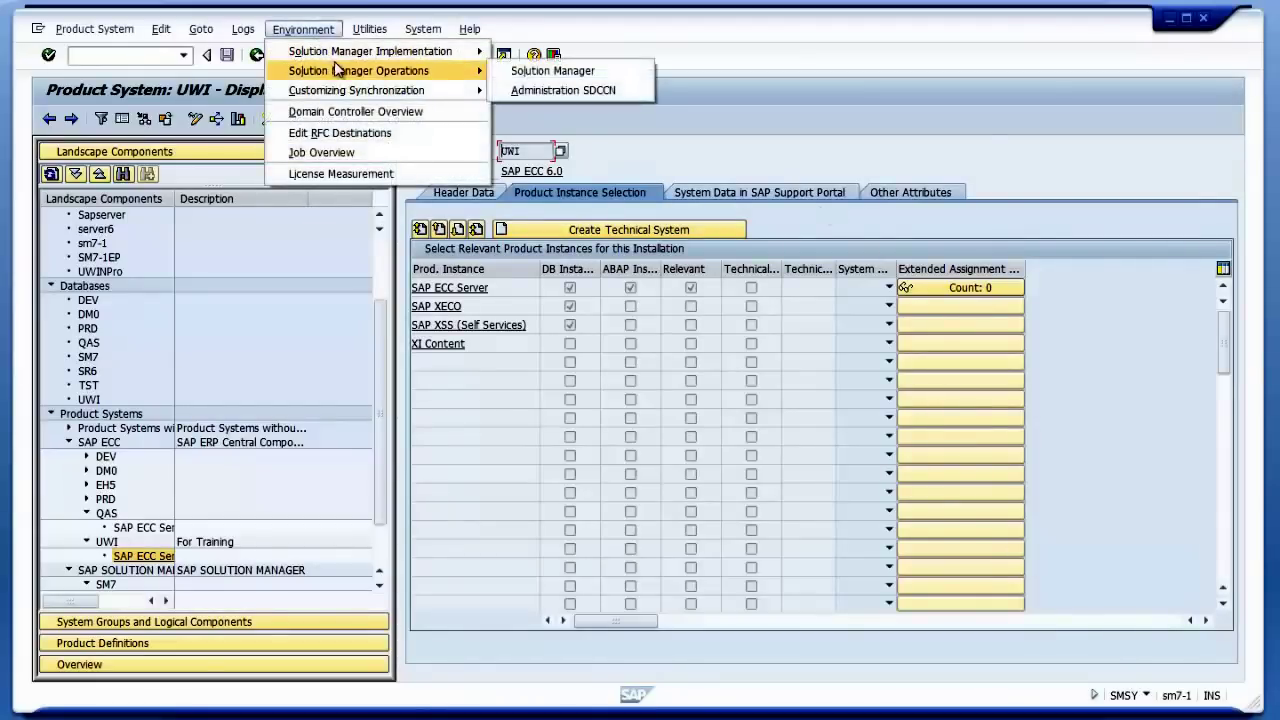
left_click(563, 90)
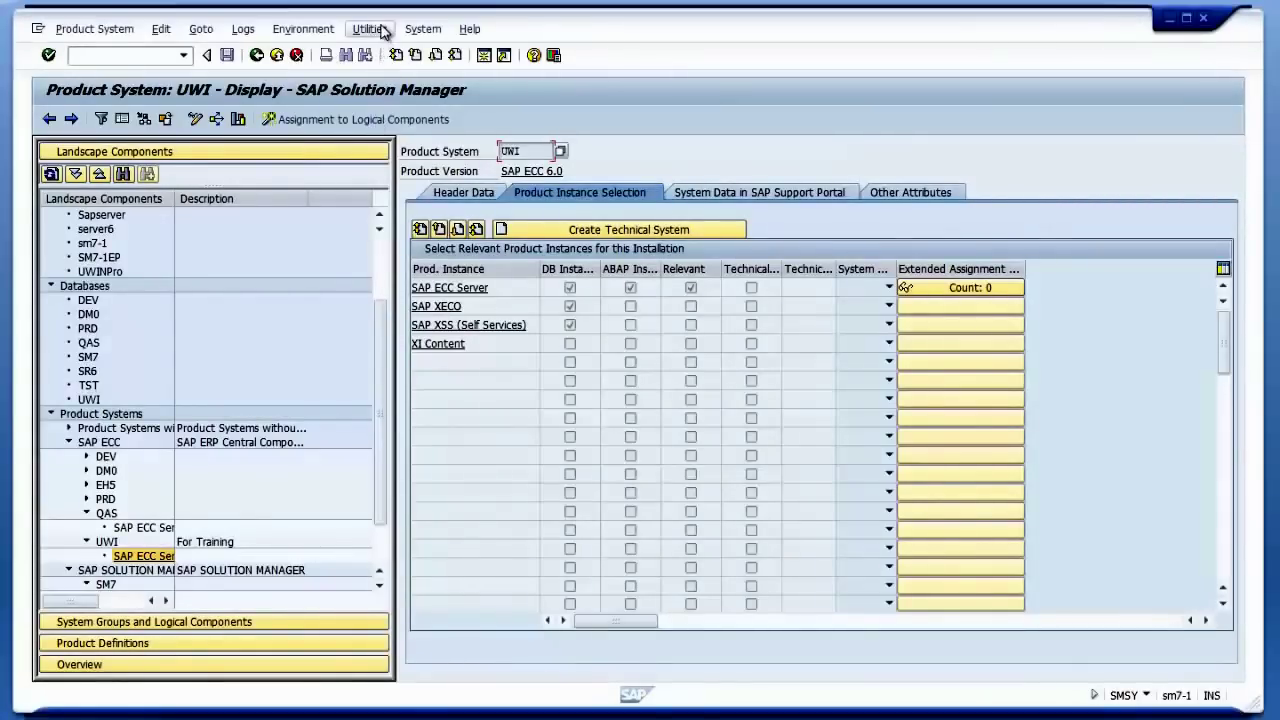
left_click(369, 29)
left_click(326, 32)
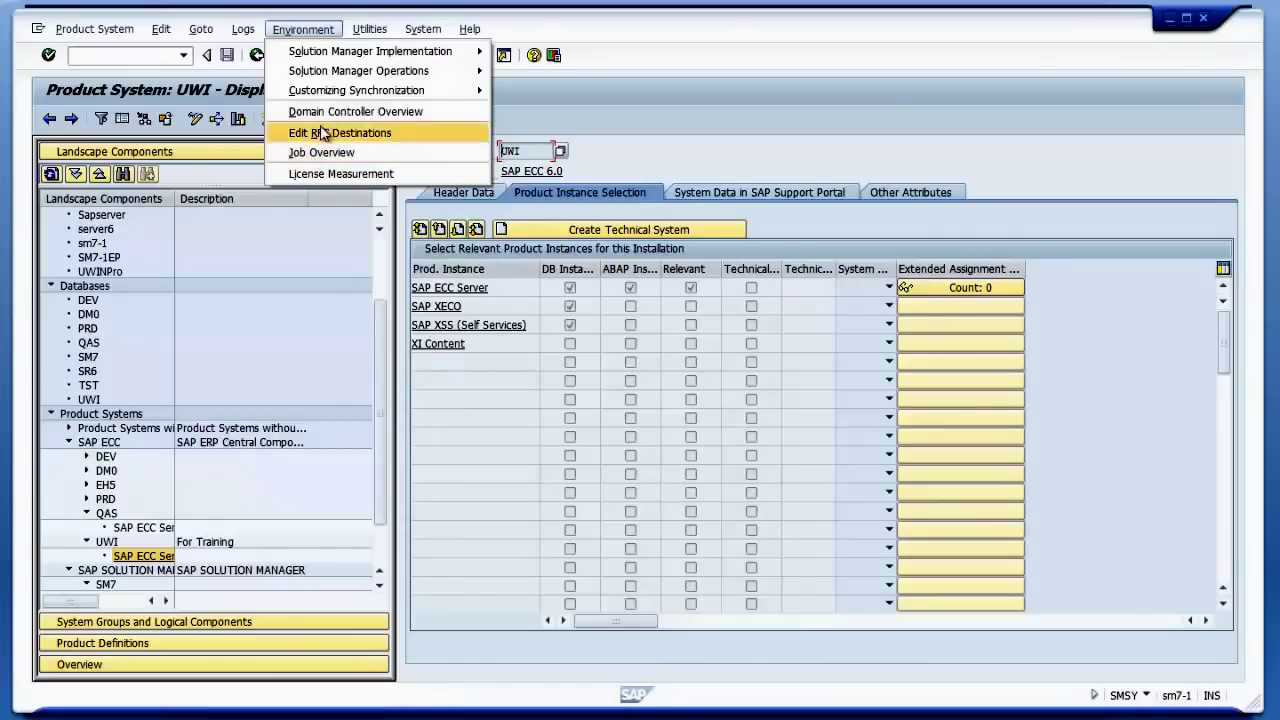
mouse_move(333, 97)
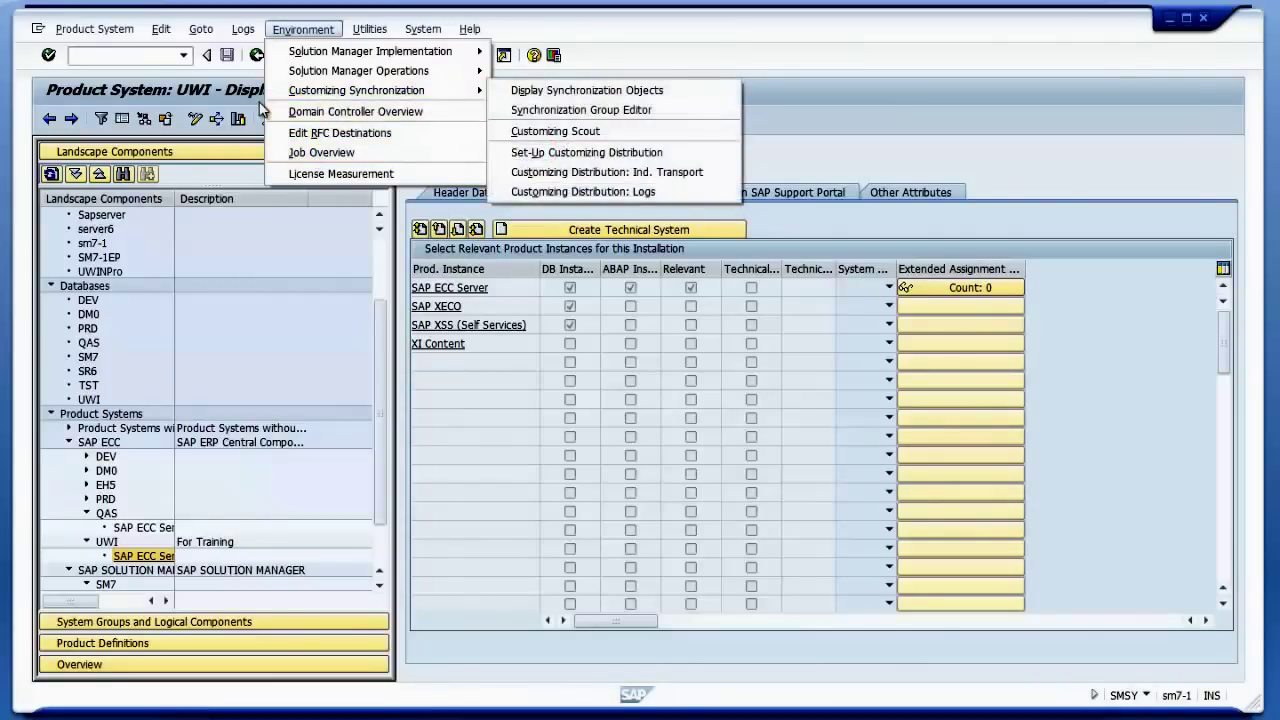
left_click(100, 30)
left_click(100, 30)
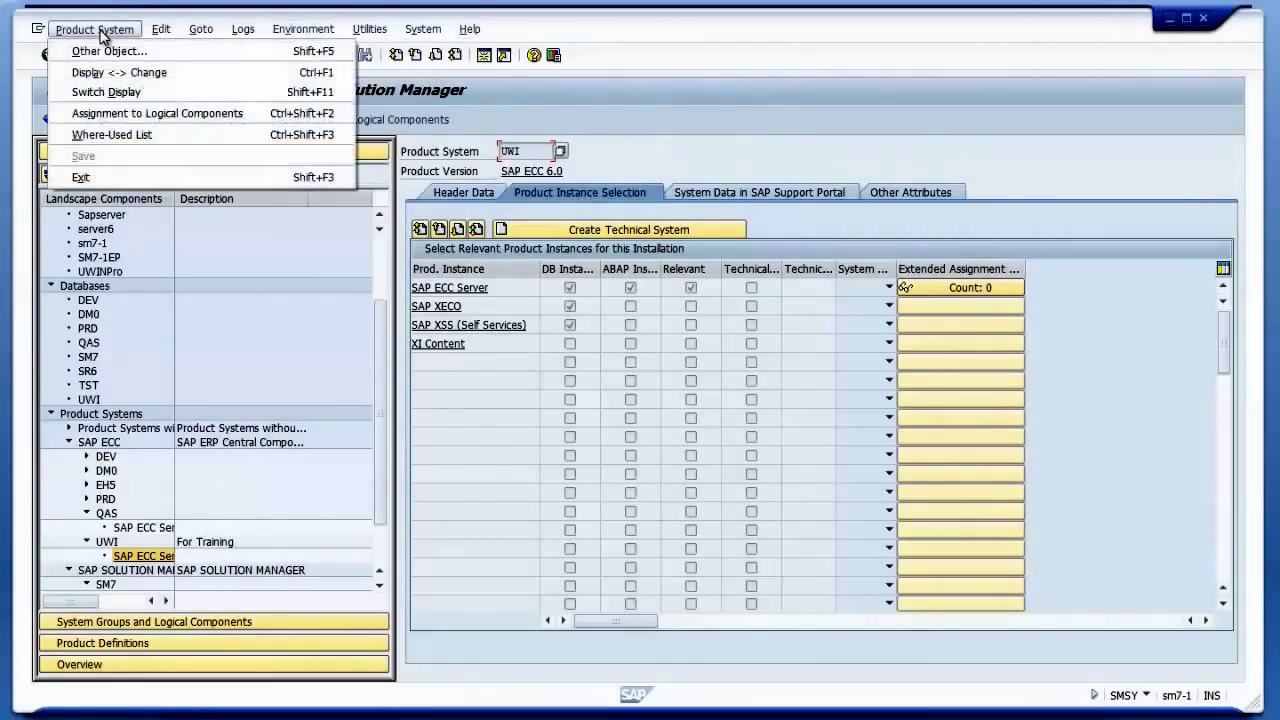
left_click(200, 333)
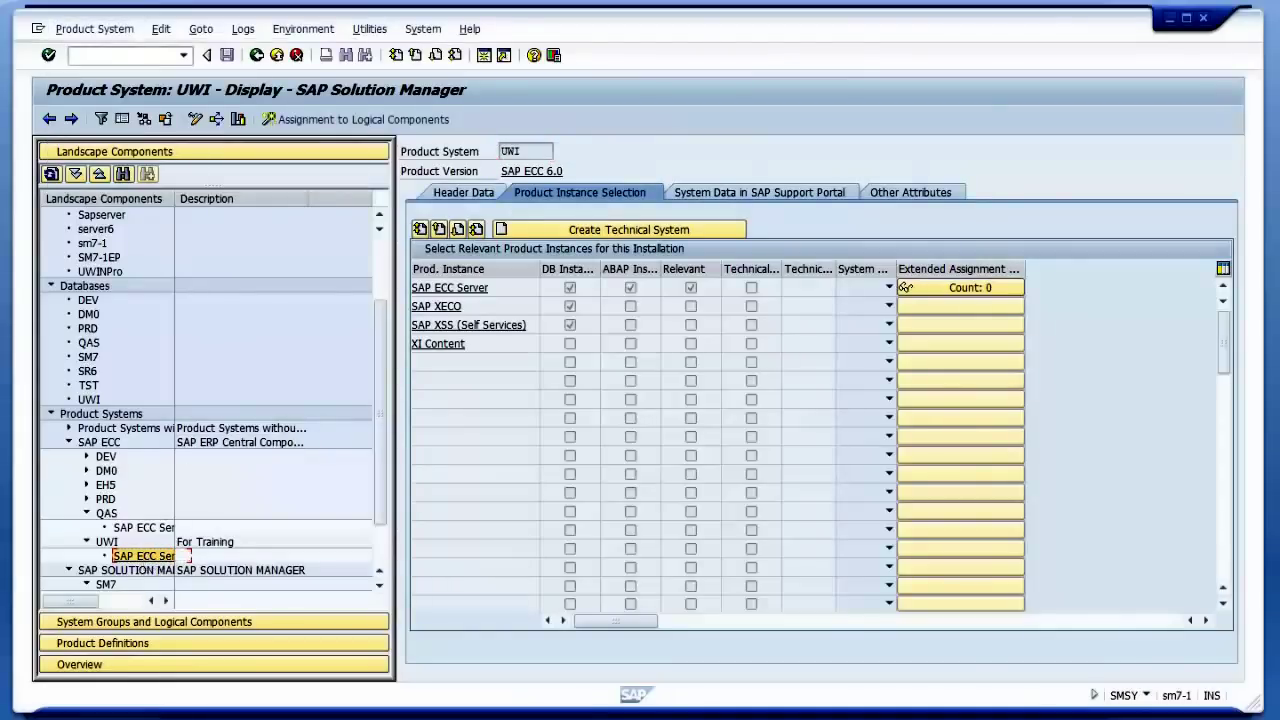
Check the where-used list of product system UWI from its SAP ECC Server instance.
left_click(97, 29)
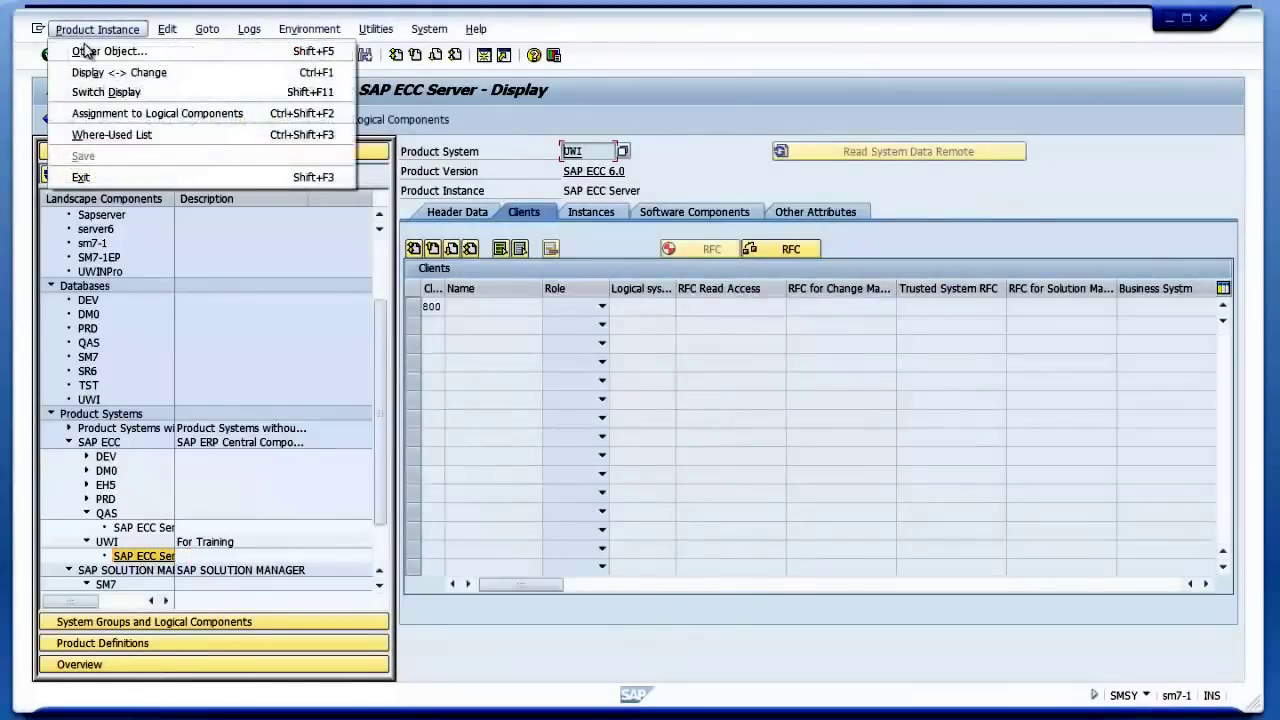
left_click(118, 134)
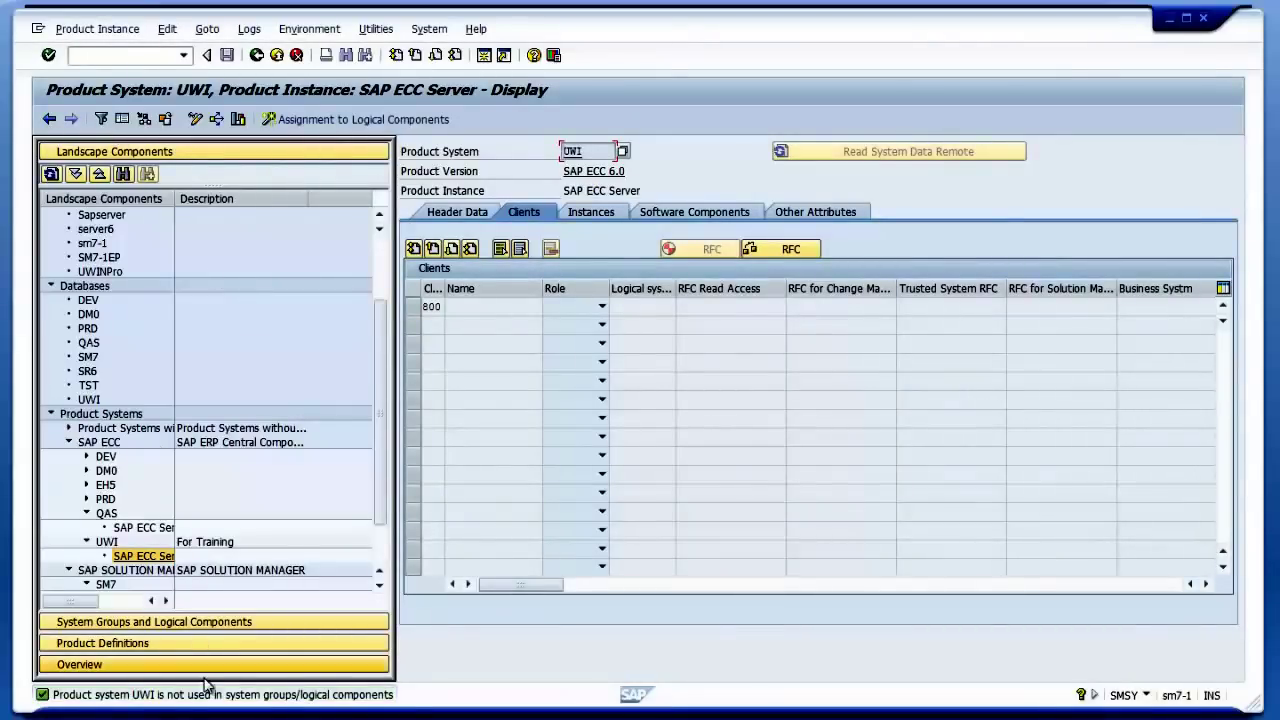
left_click(145, 556)
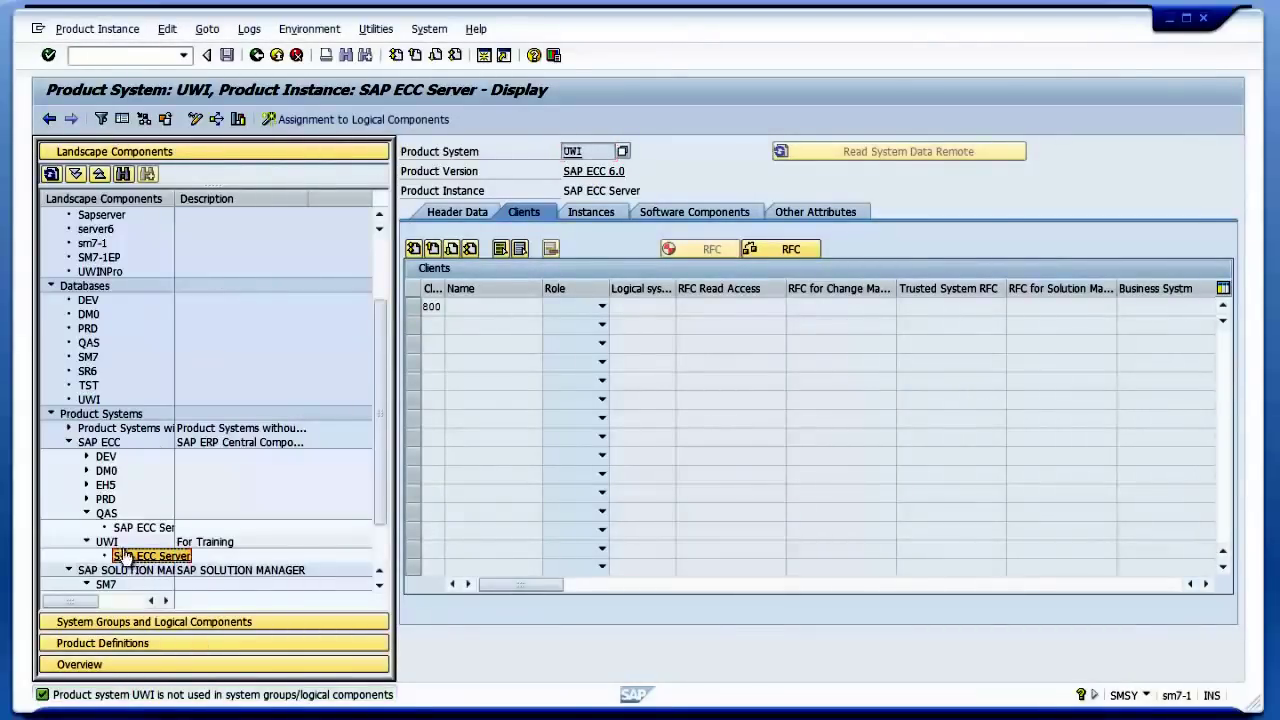
Display the where-used list of product system DEV to view its logical components and system groups, and close it.
left_click(106, 460)
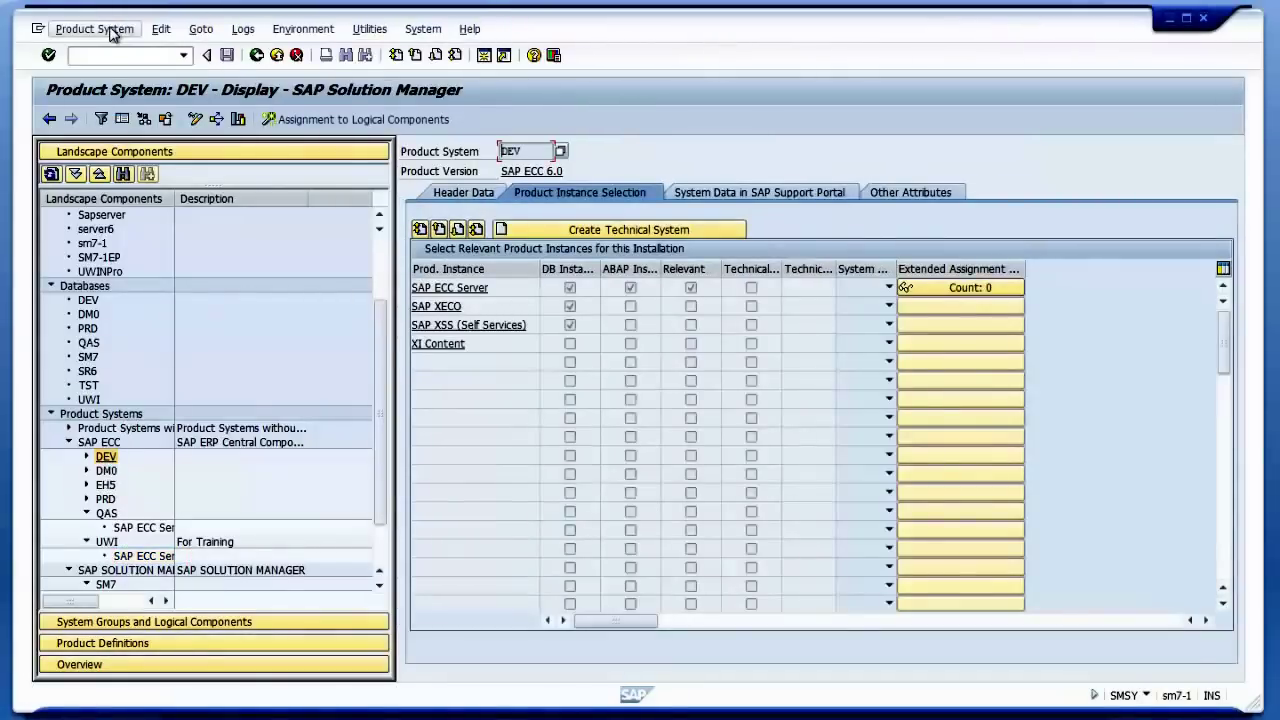
left_click(113, 31)
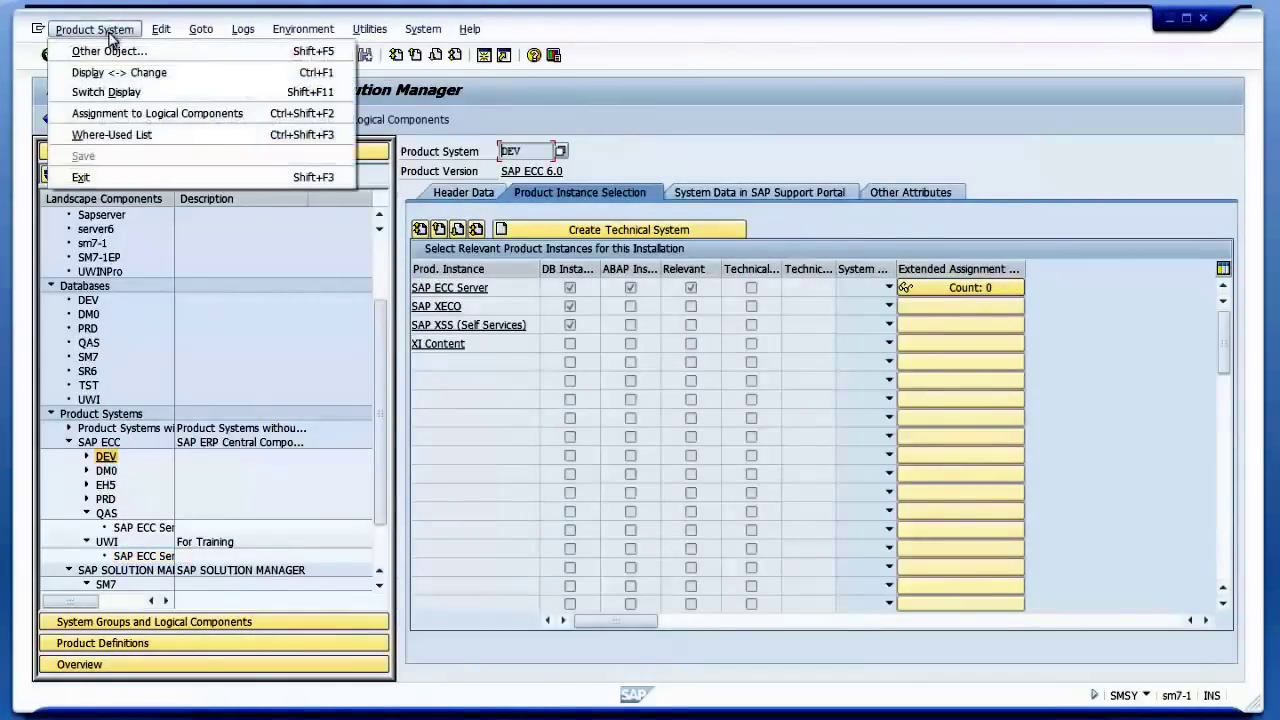
left_click(112, 134)
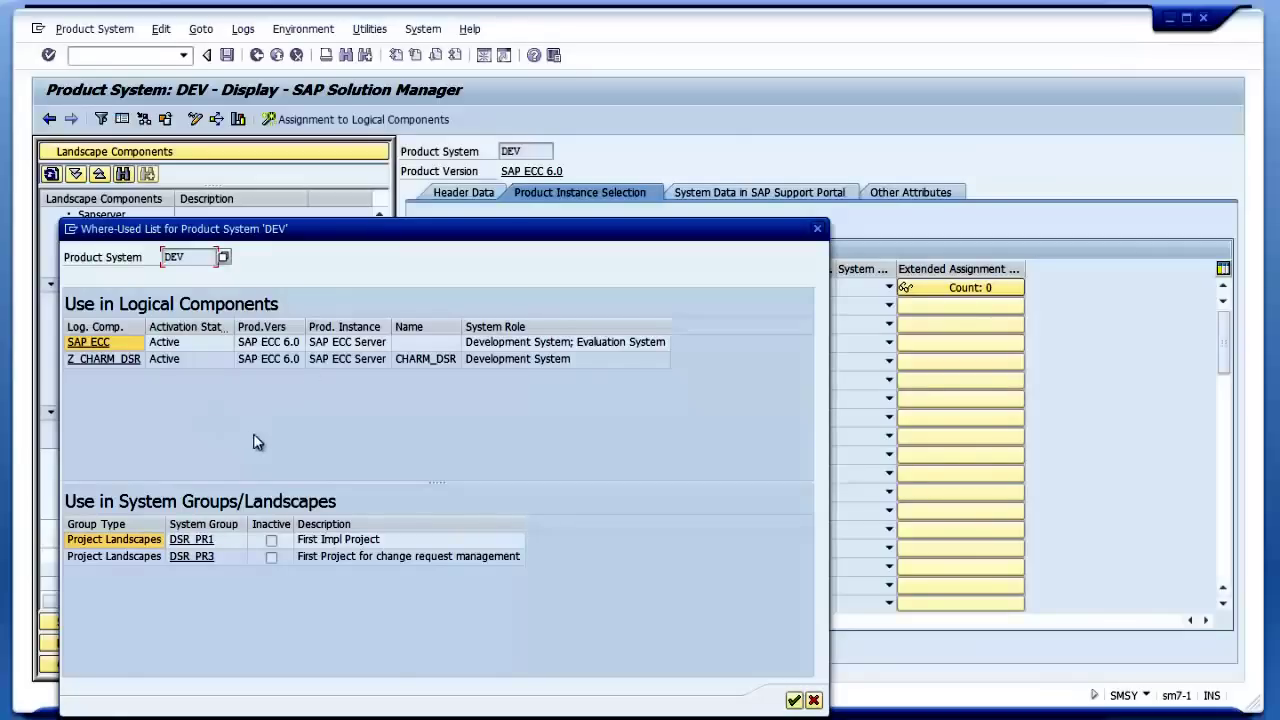
left_click(817, 230)
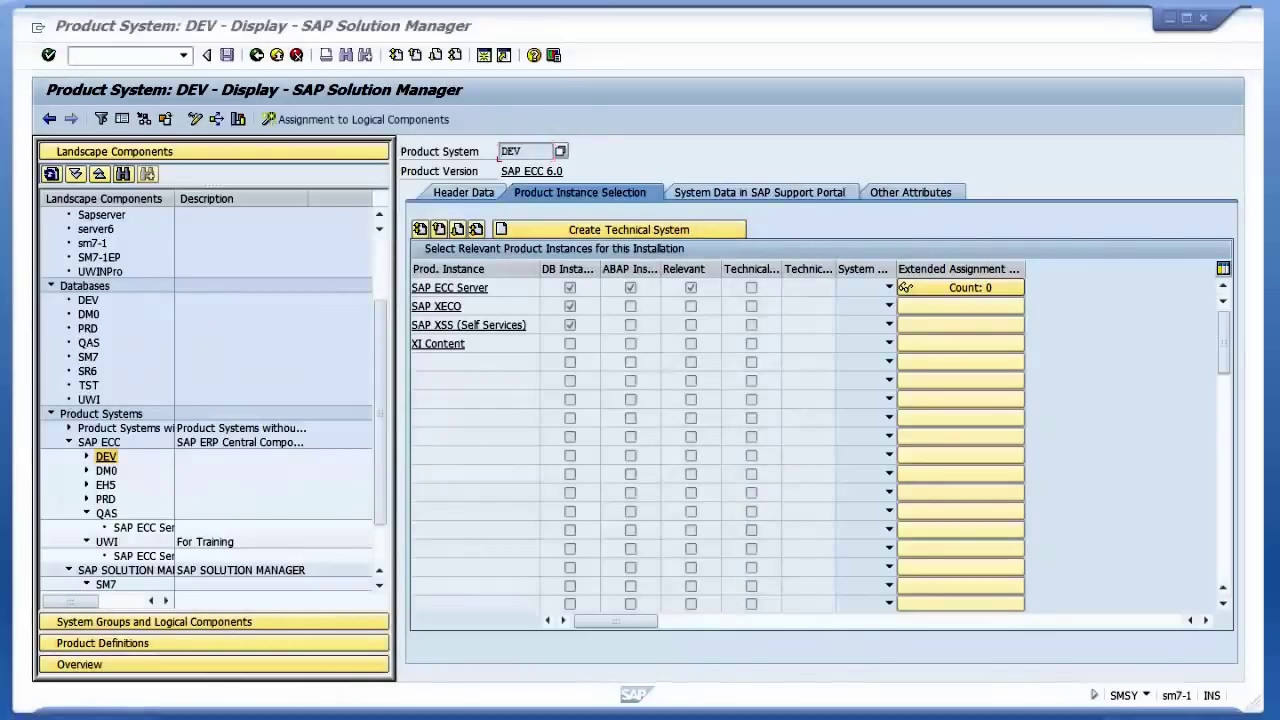
Open the System Landscape Analyses, list all systems without restrictions, and return to the selection screen.
left_click(369, 29)
left_click(395, 110)
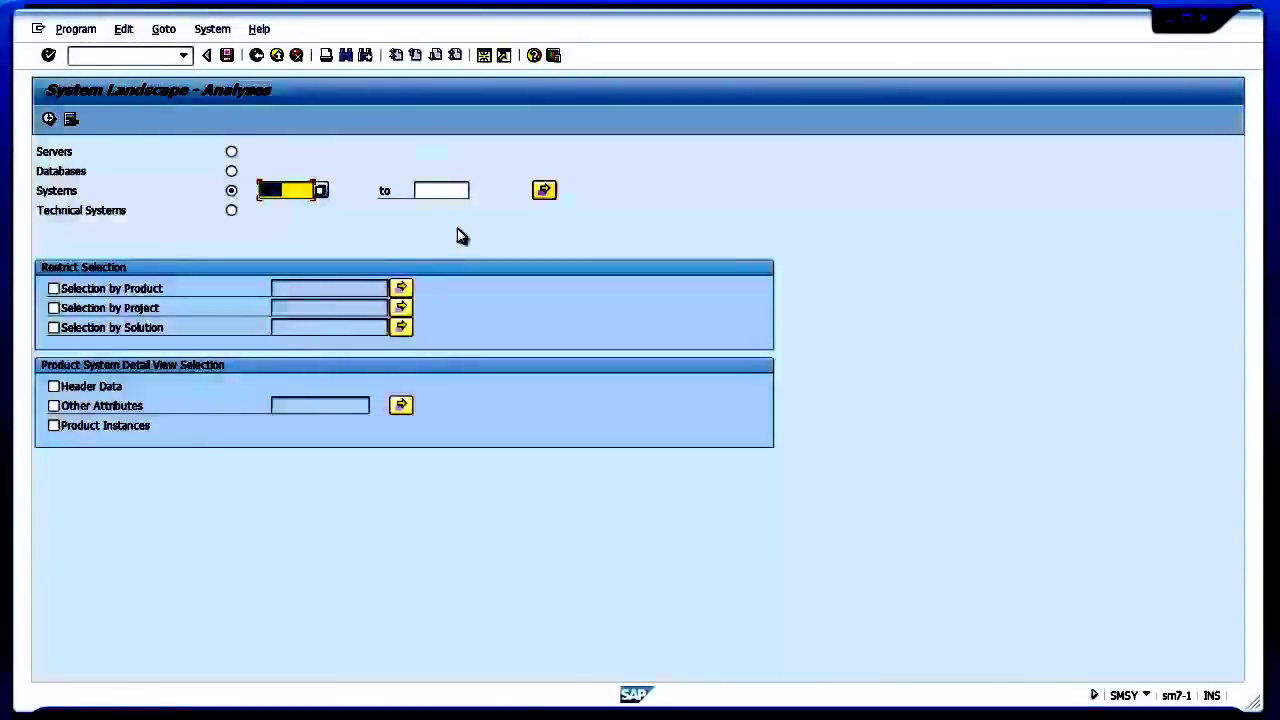
left_click(49, 119)
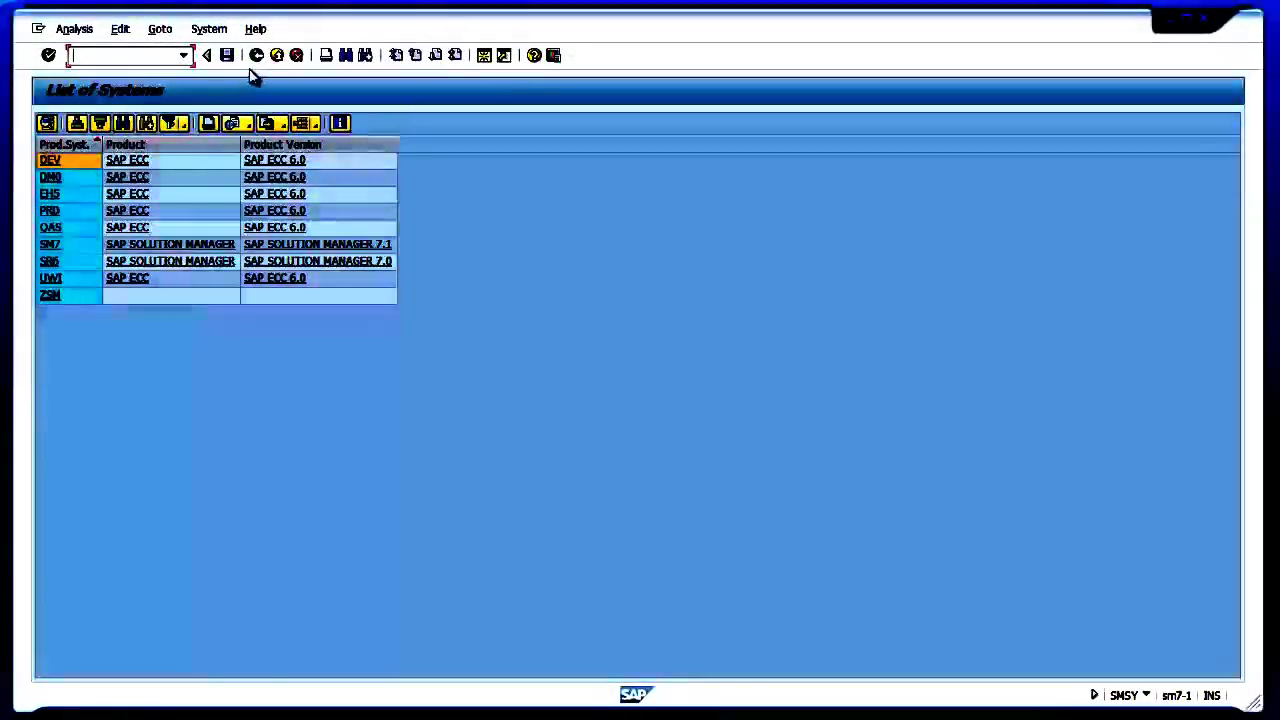
left_click(257, 58)
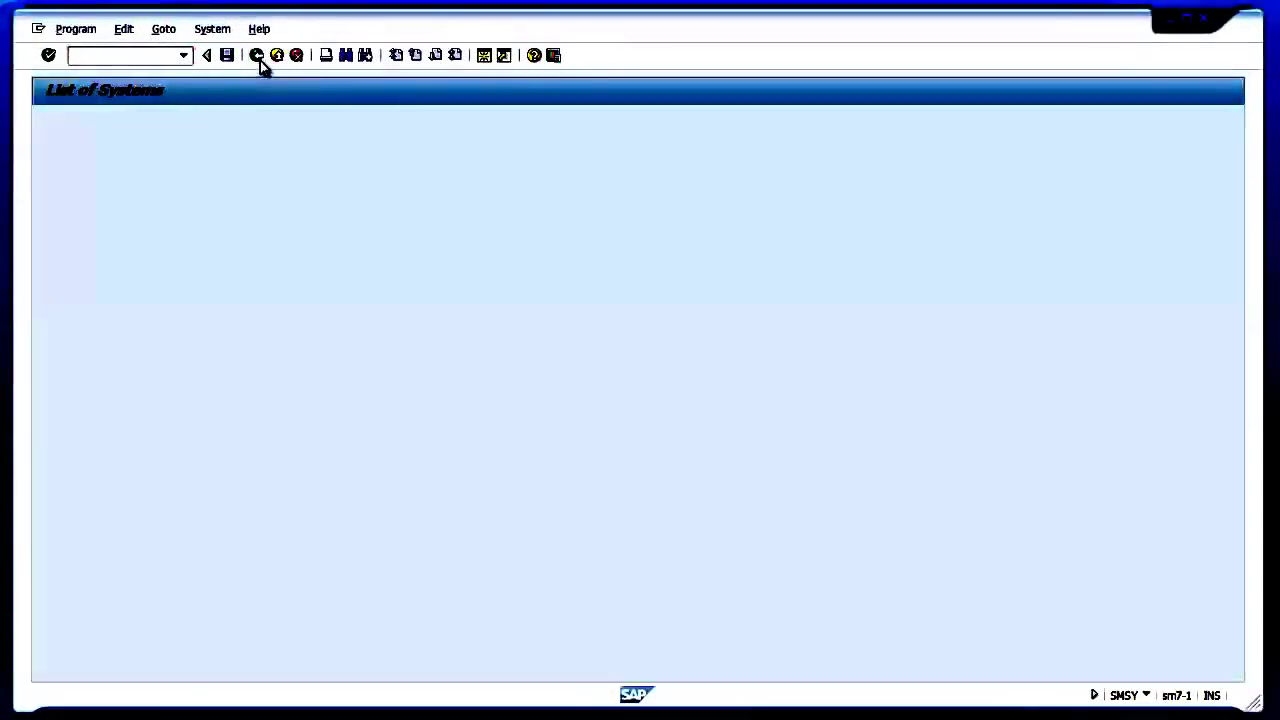
Run the systems analysis with selection by product and by project and the header data detail view, and select system PRD in the list.
left_click(85, 289)
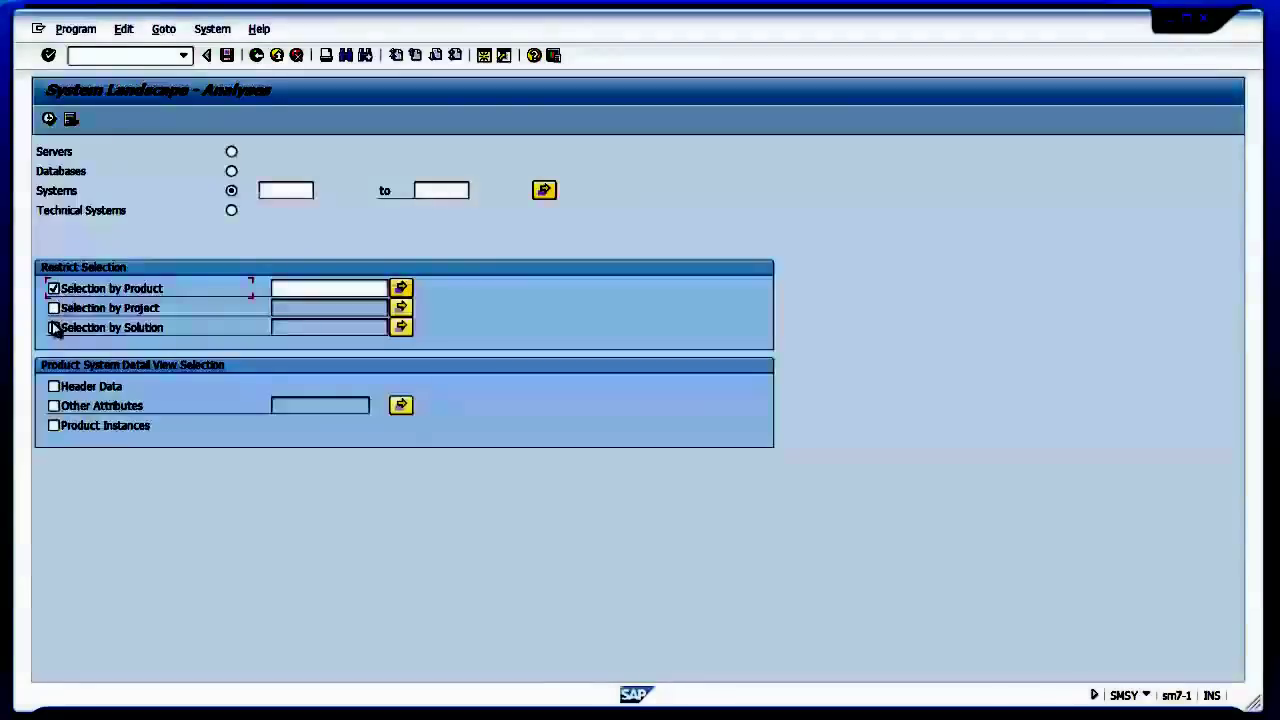
left_click(55, 309)
left_click(54, 387)
left_click(50, 119)
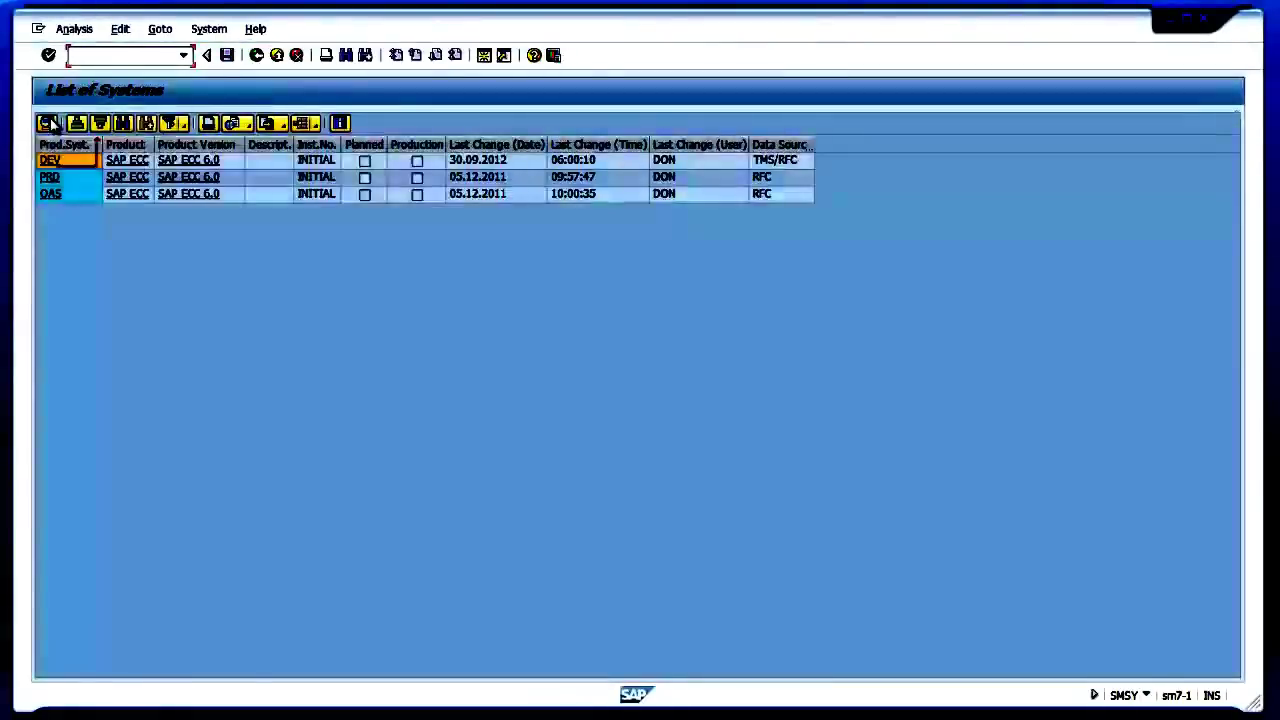
left_click(394, 177)
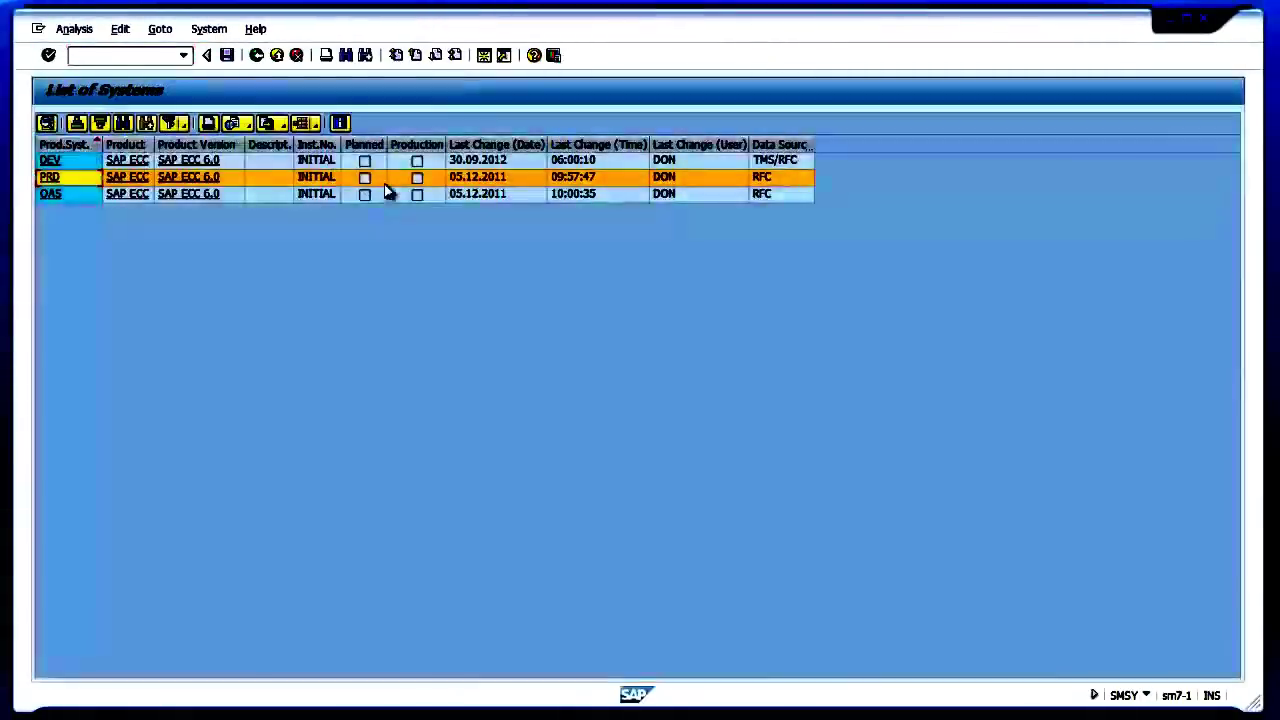